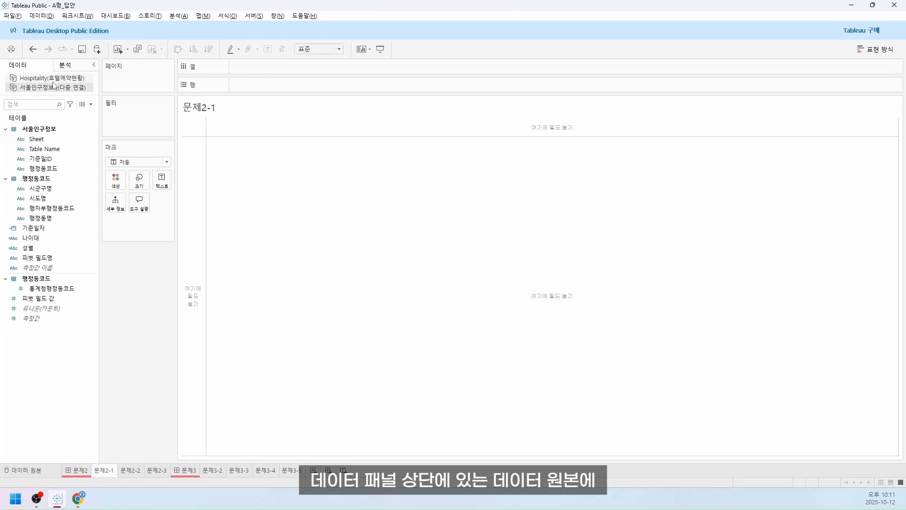
Step: Start a calculated field named 예약건수 in the Hospitality(호텔예약현황) data source
click(52, 81)
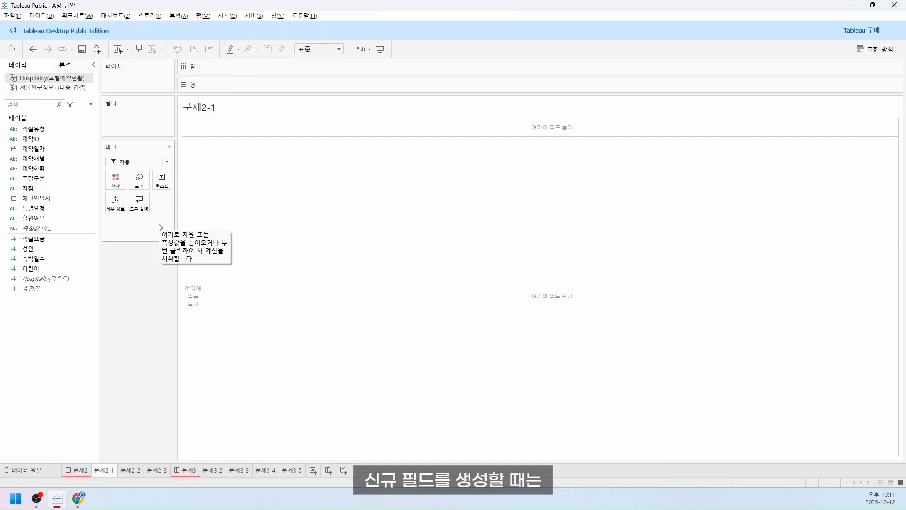
click(91, 104)
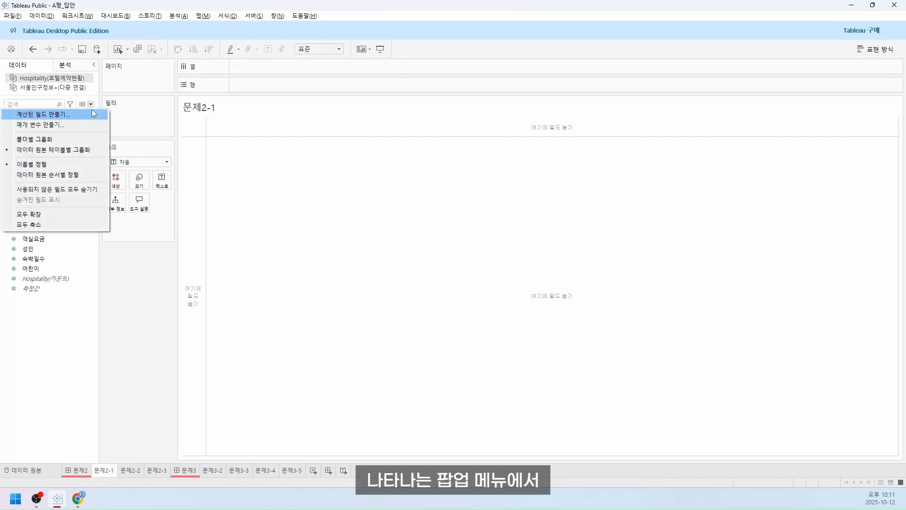
click(92, 112)
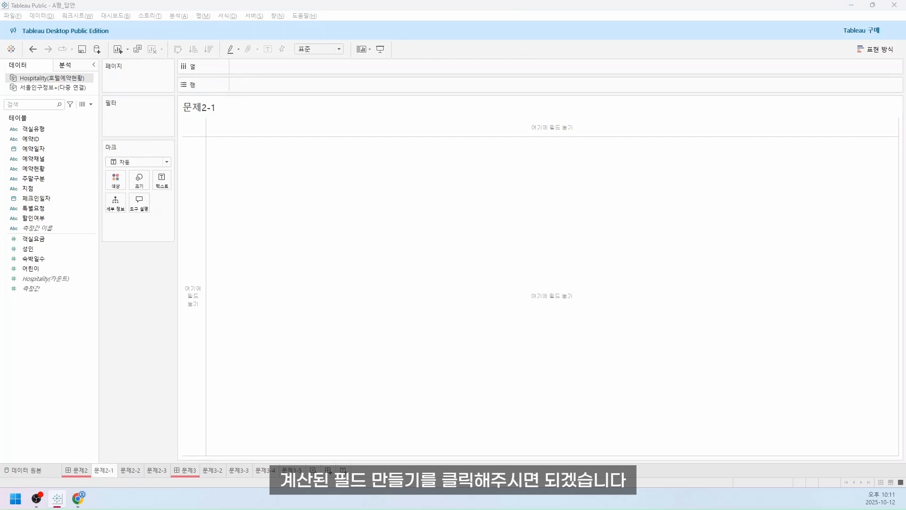
drag(611, 174, 541, 166)
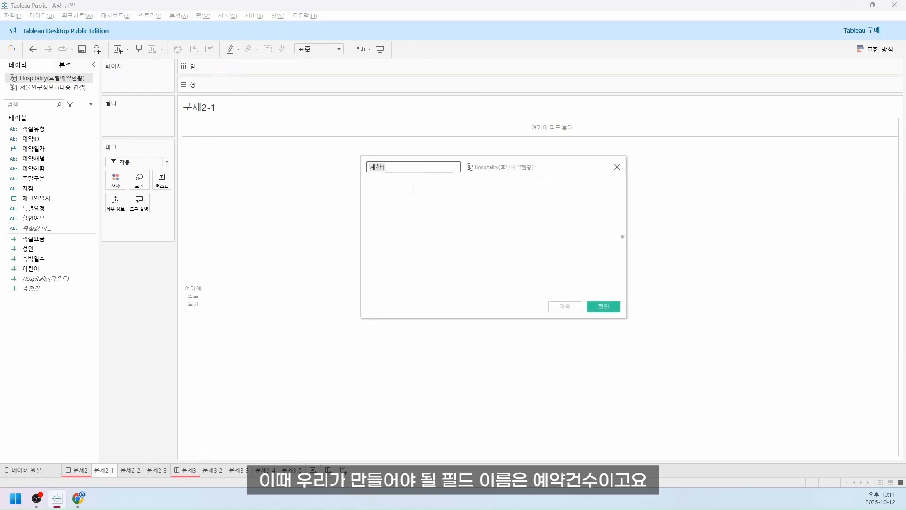
key(BackSpace)
text(예약거ㄴ수)
click(412, 189)
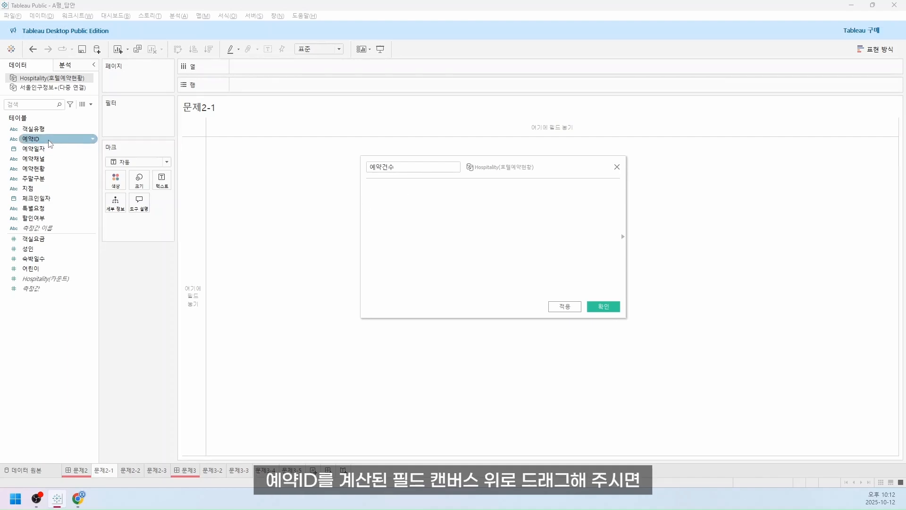
Step: Define the 예약건수 calculation as COUNT([예약ID]) and save the field
drag(30, 139, 470, 228)
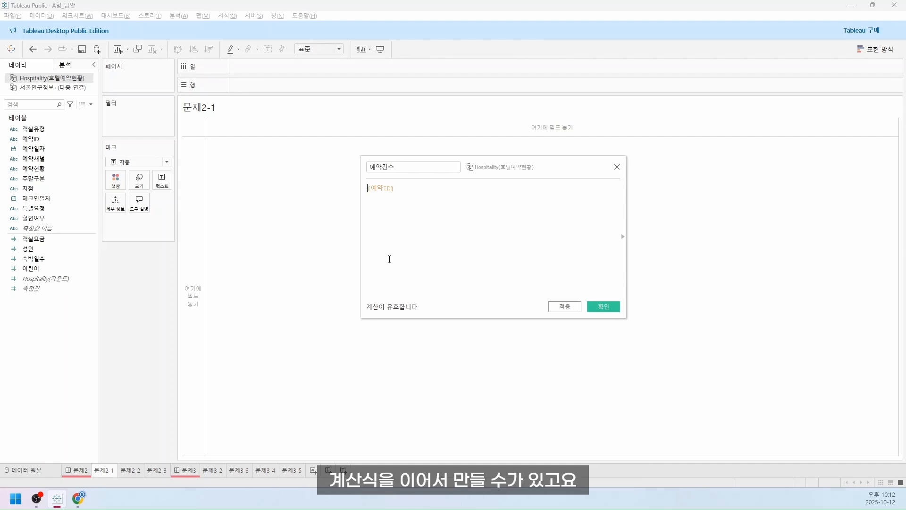
text(COUNT)
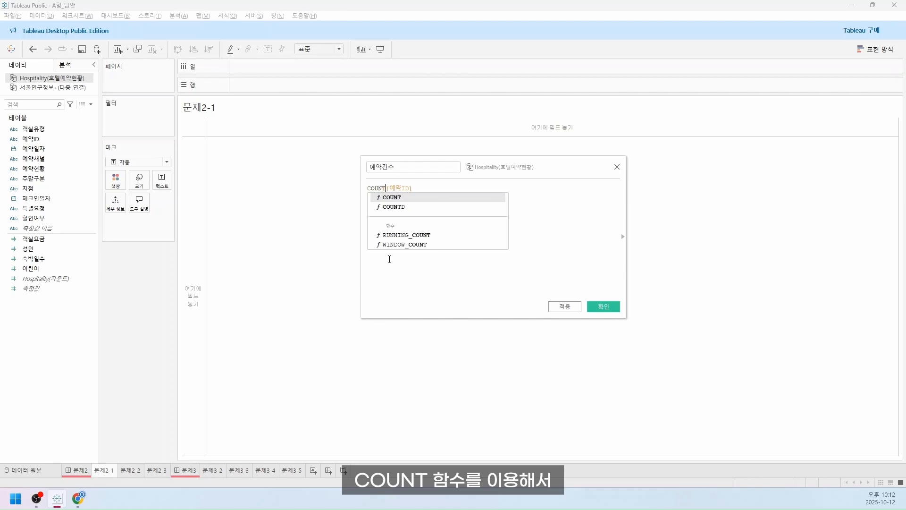
text(()
key(End)
text())
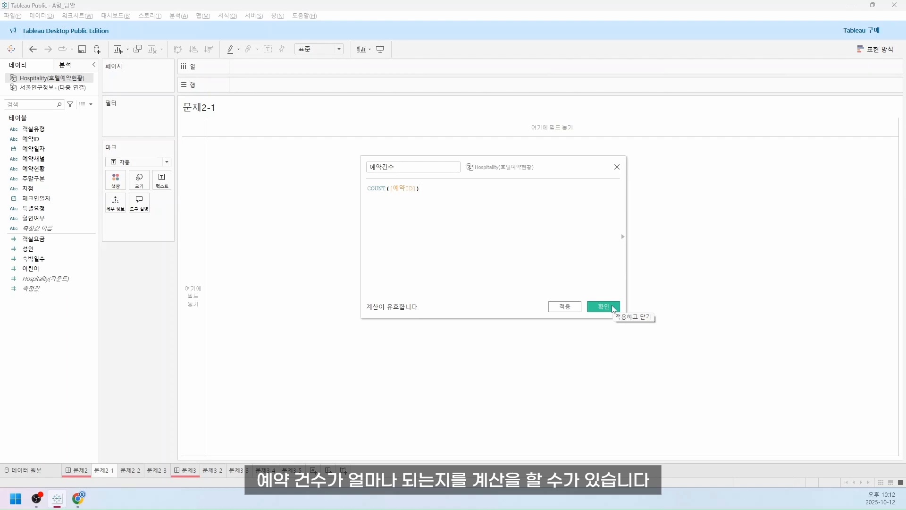
click(614, 307)
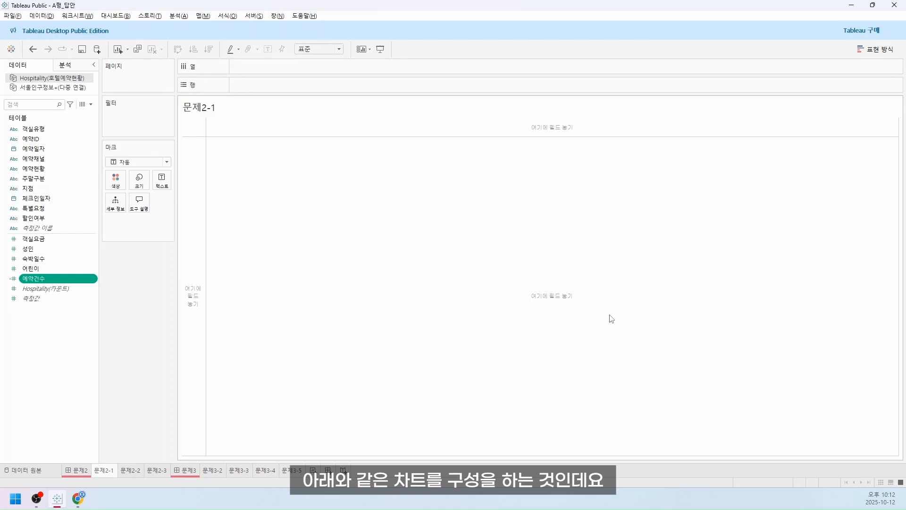
Step: Build a line chart with 체크인일자 as continuous month in the columns and 예약건수 in the rows
click(143, 168)
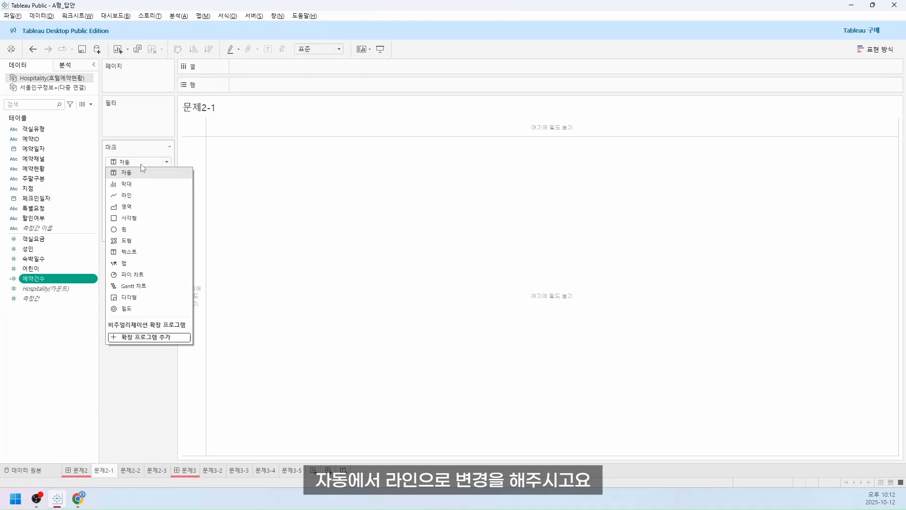
click(144, 194)
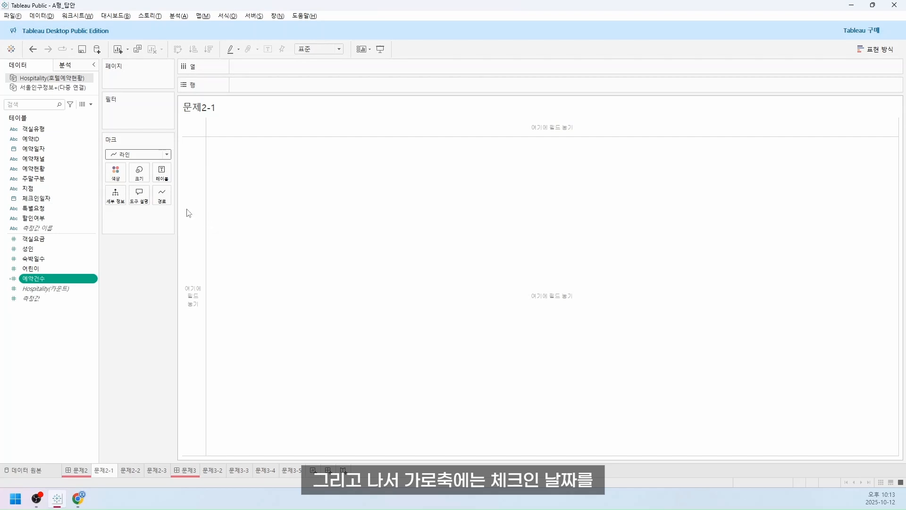
drag(68, 198, 306, 73)
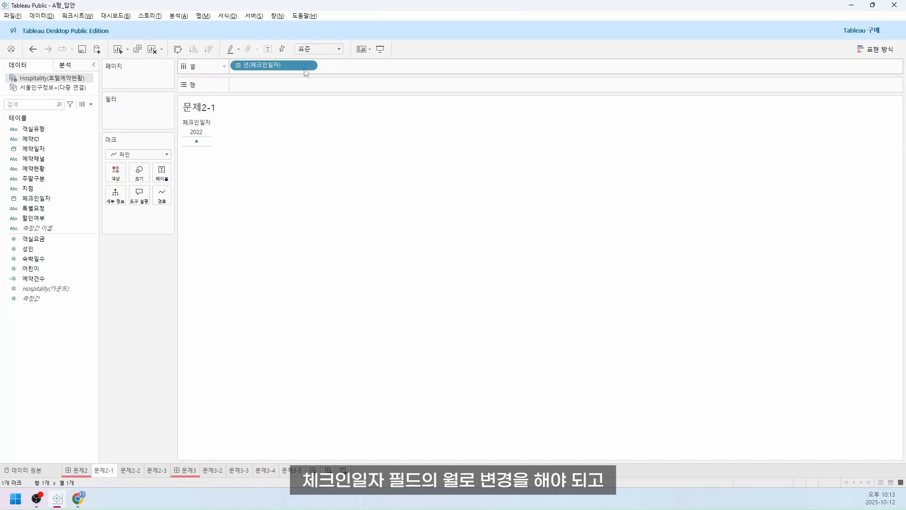
right_click(305, 70)
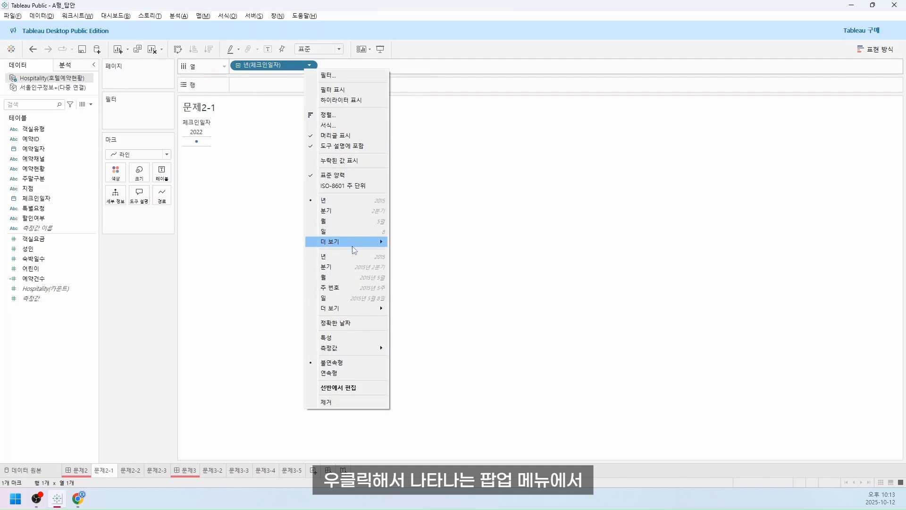
click(355, 278)
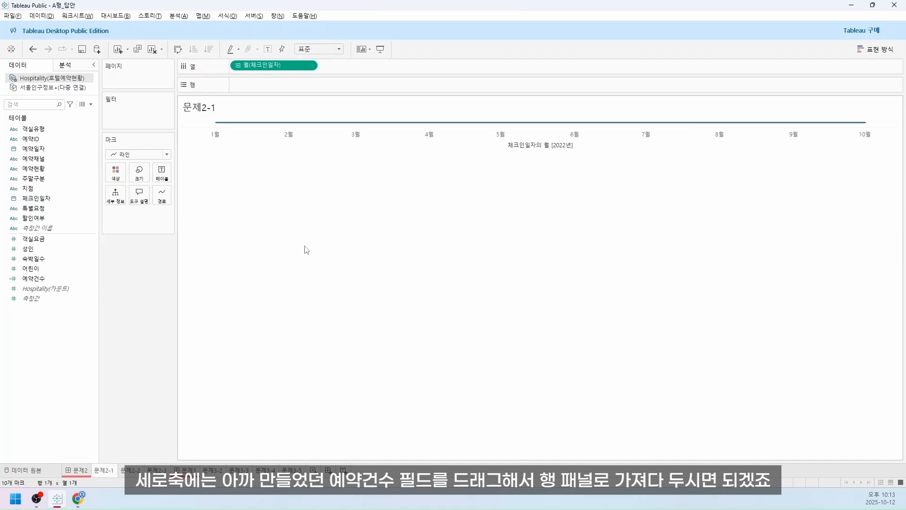
click(76, 278)
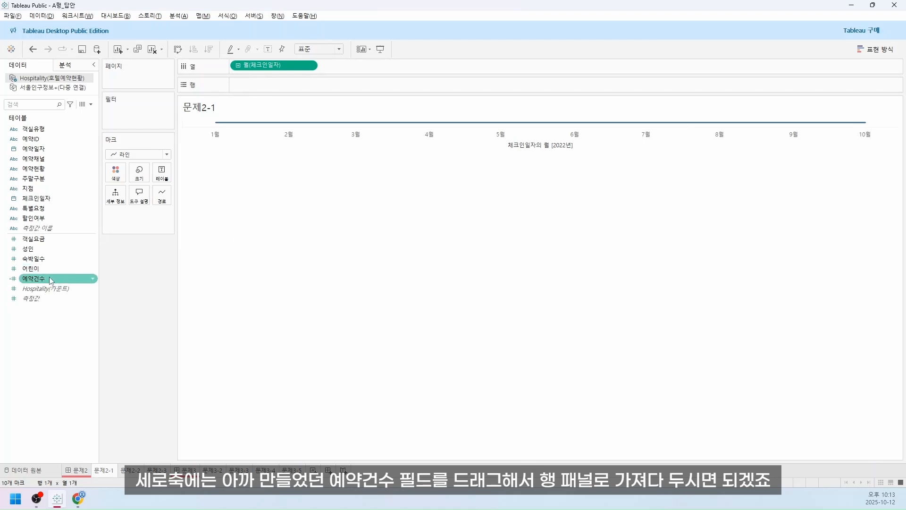
drag(50, 280, 261, 88)
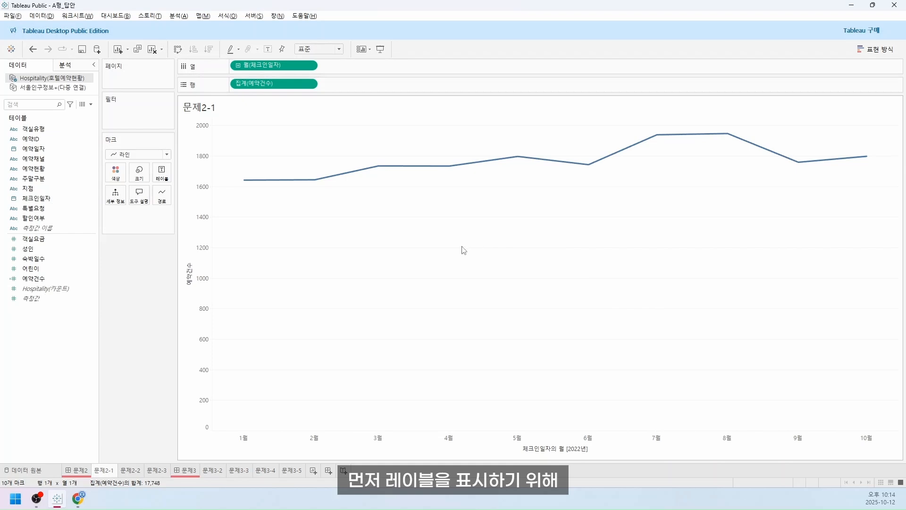
Step: Label the line marks with 예약건수 and colour the lines by 지점
click(49, 281)
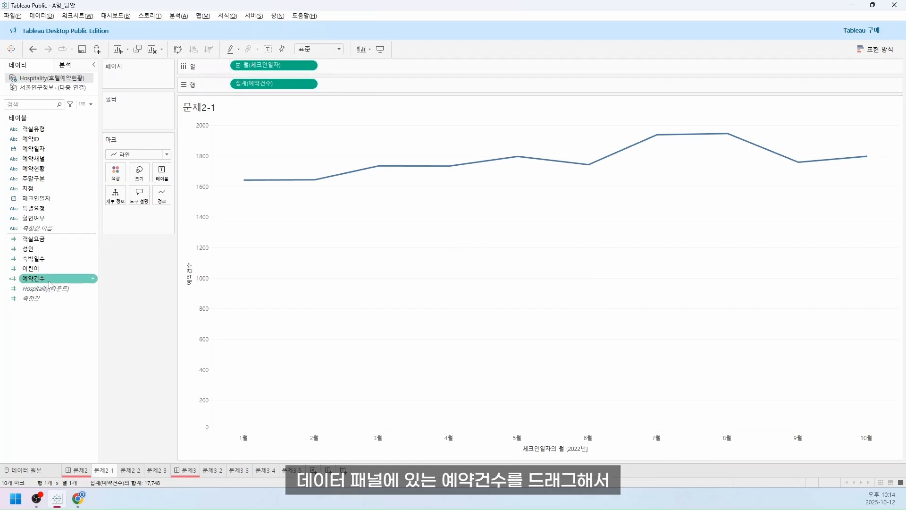
drag(46, 285, 160, 181)
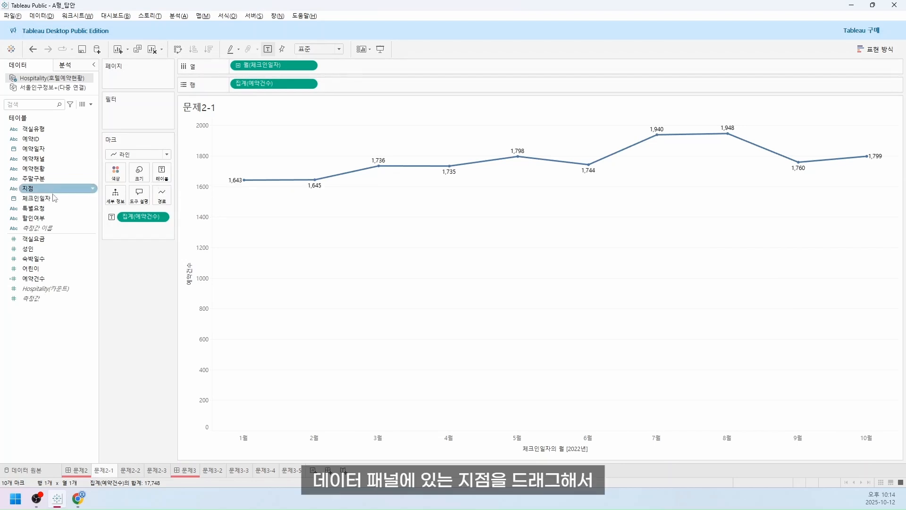
drag(52, 192, 118, 180)
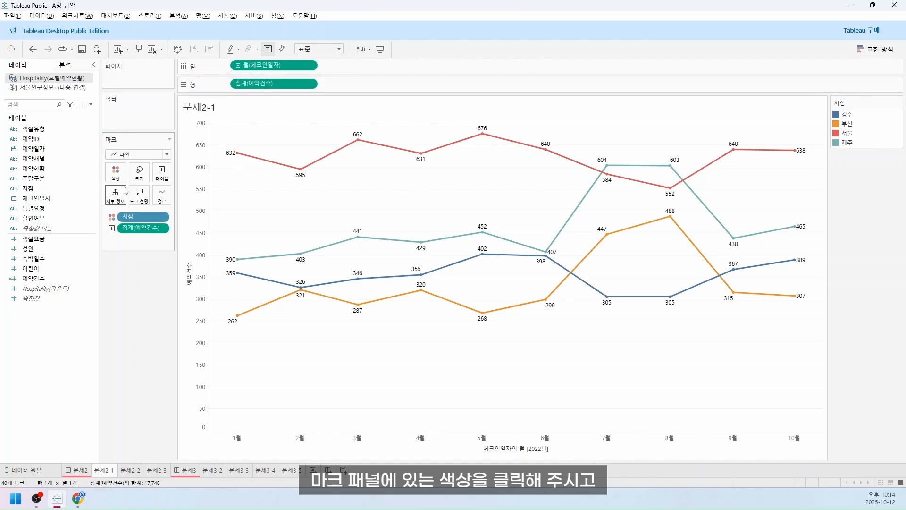
Step: Edit the 지점 colours and assign 경주 the HTML colour #6388B4
click(118, 179)
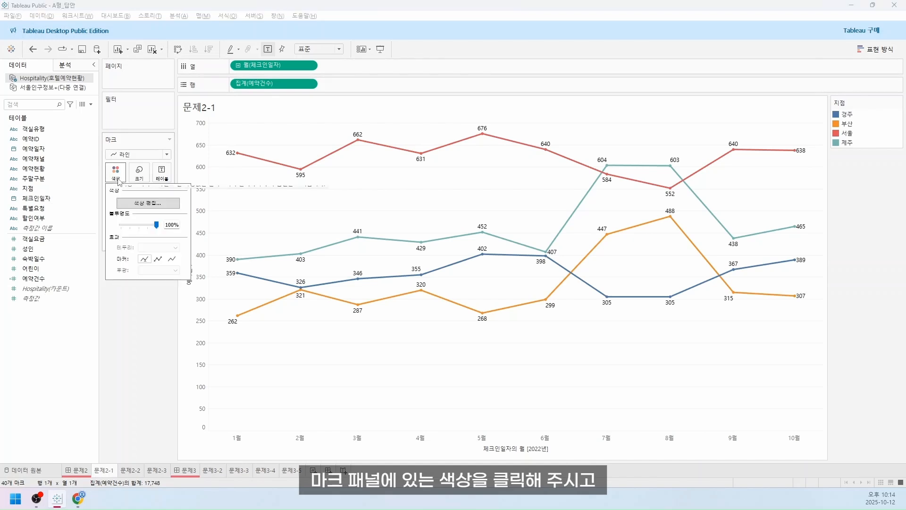
click(161, 210)
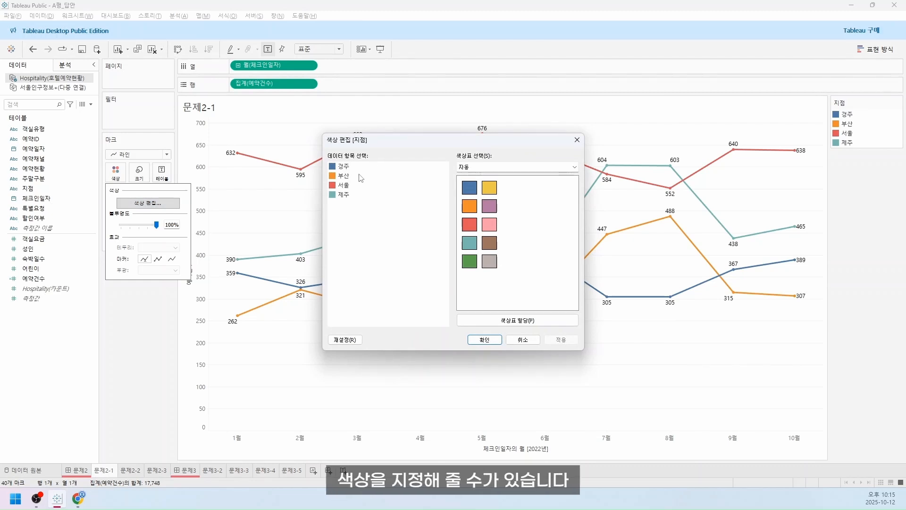
double_click(344, 166)
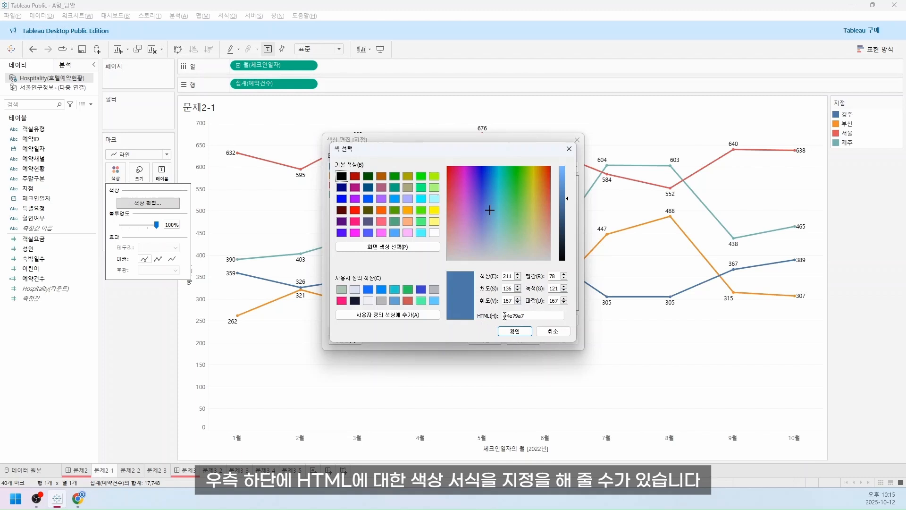
drag(505, 316, 537, 315)
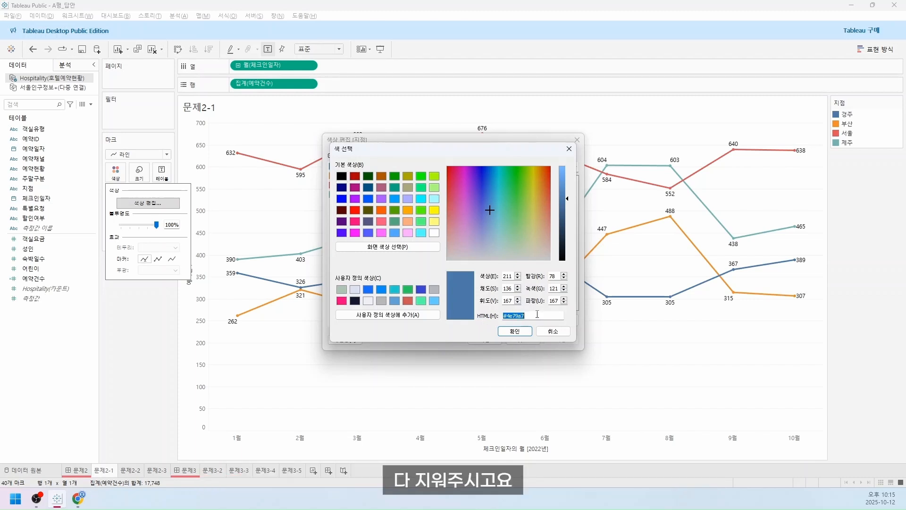
click(538, 315)
key(BackSpace)
key(BackSpace)
key(BackSpace)
key(BackSpace)
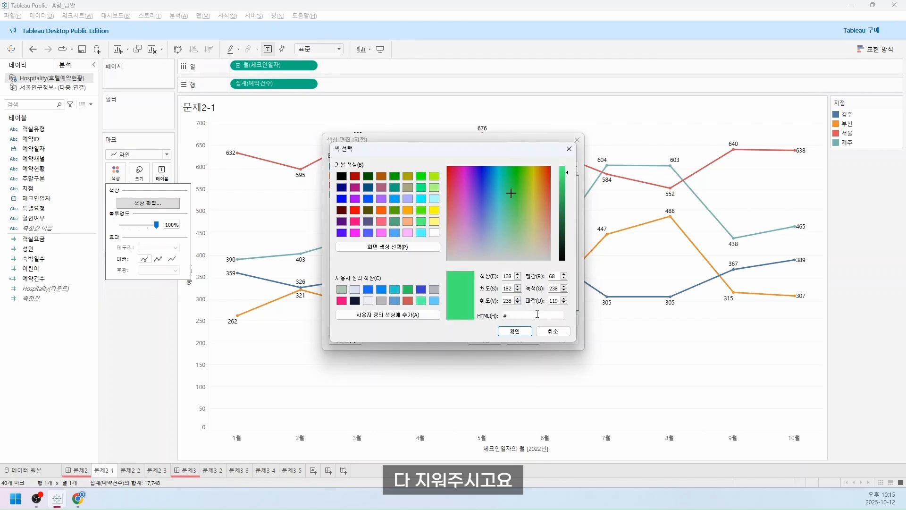
text(6388ㅠ)
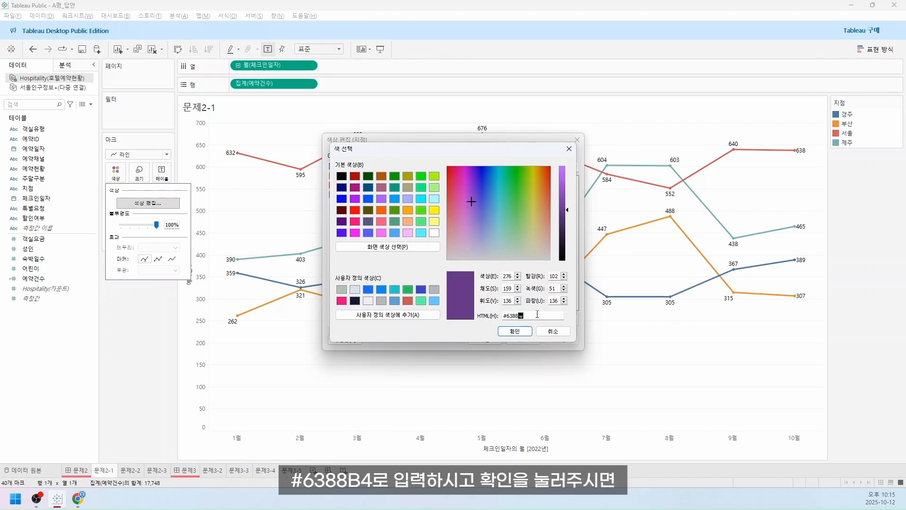
key(BackSpace)
key(Hangul)
text(B4)
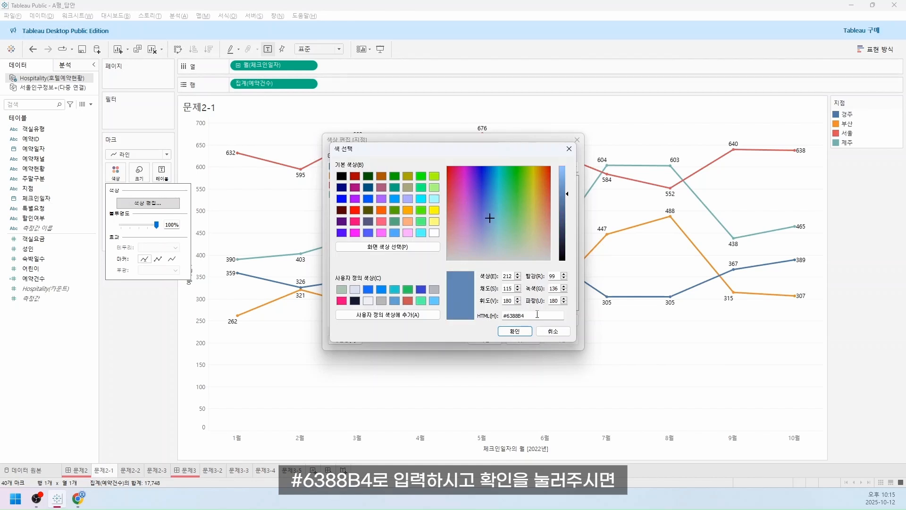
click(515, 331)
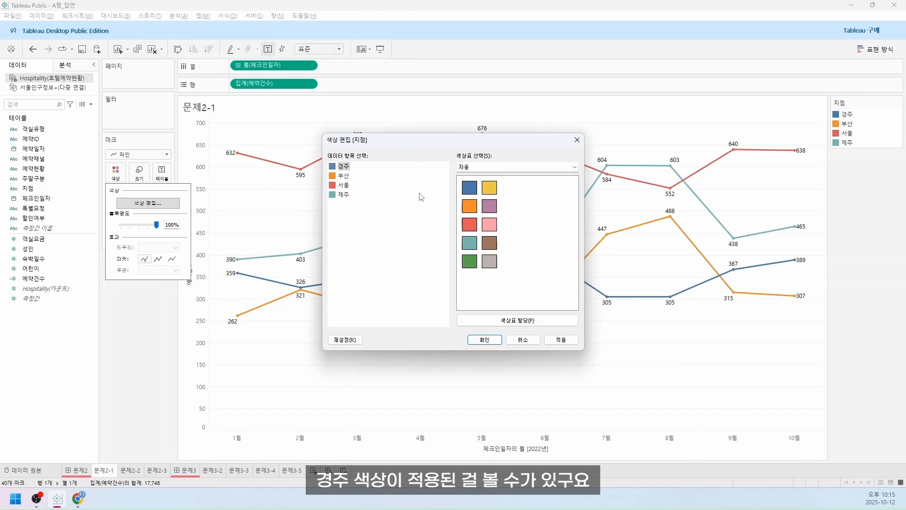
Step: Assign 부산 the HTML colour #FFAE34 in the 지점 colour settings
double_click(348, 175)
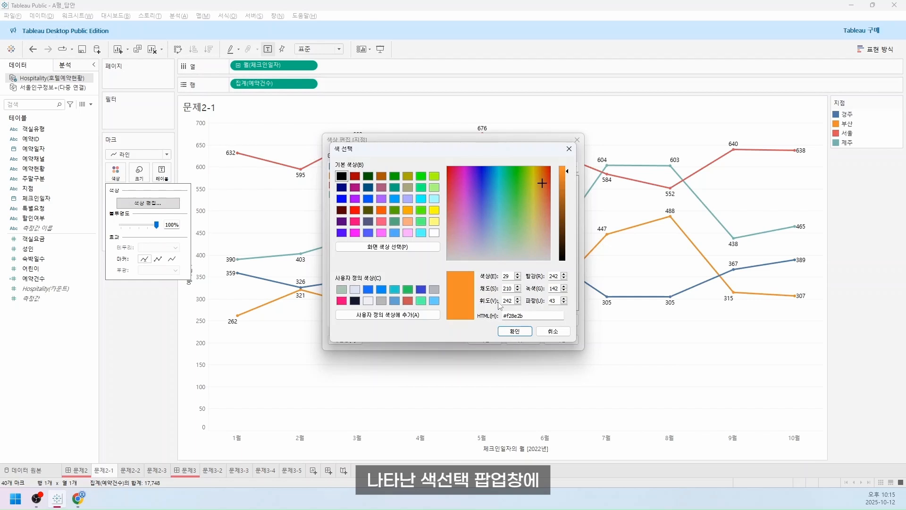
double_click(521, 315)
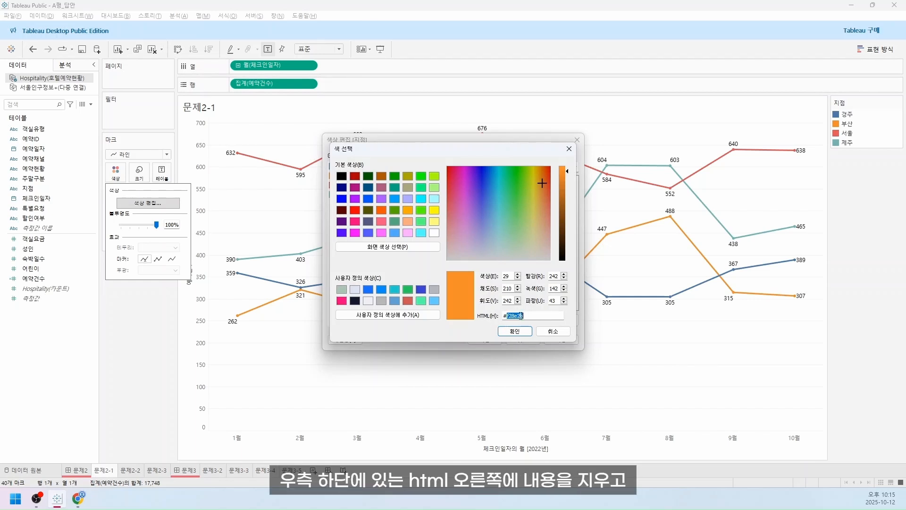
text(FF)
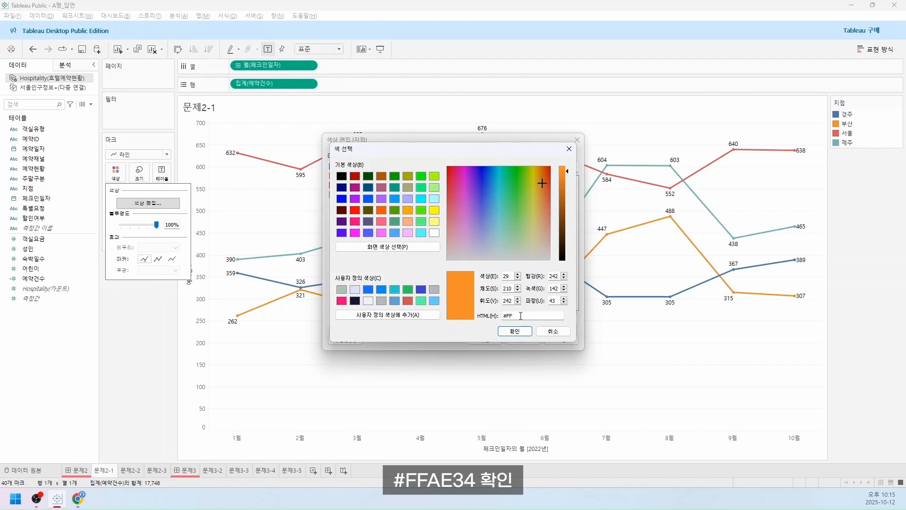
text(AE34)
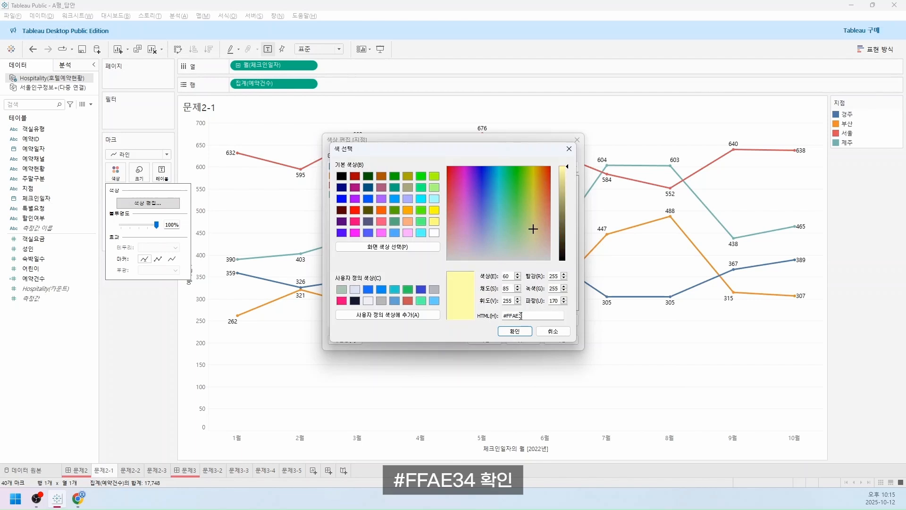
click(514, 332)
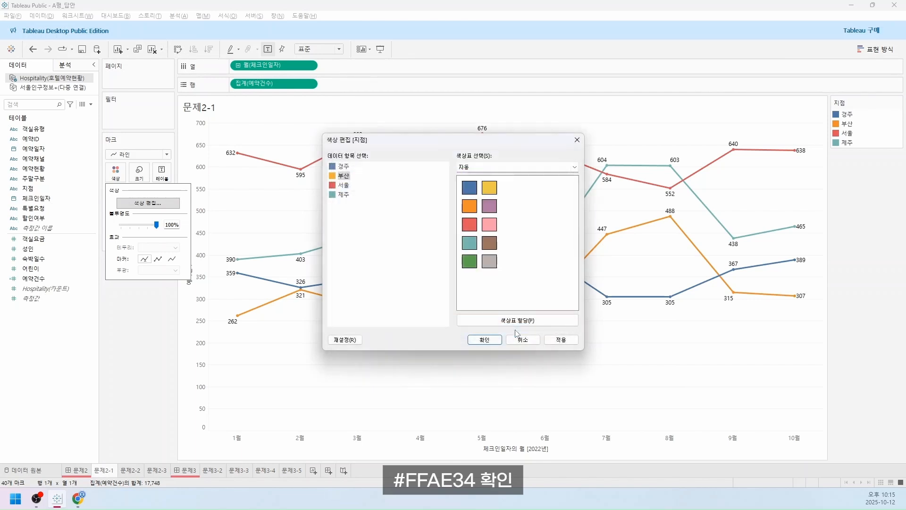
Step: Assign 서울 the HTML colour #EF6F6A in the 지점 colour settings
double_click(336, 187)
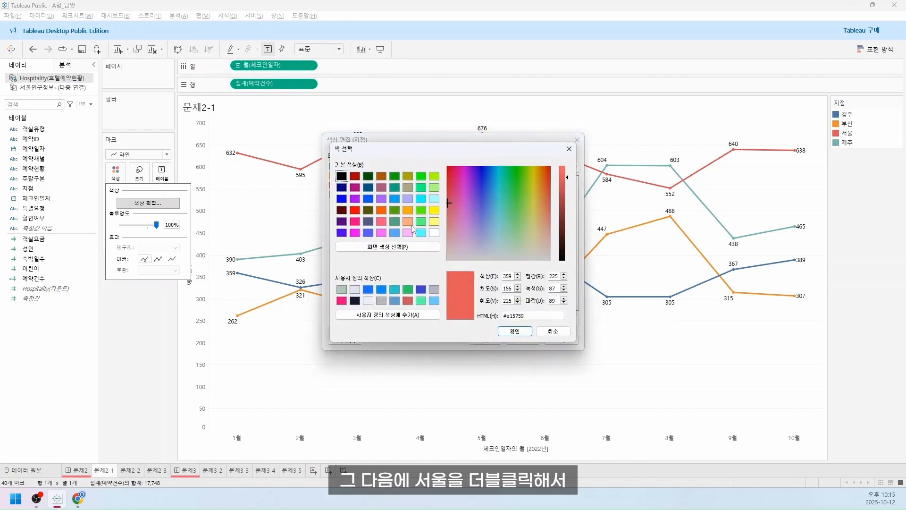
double_click(511, 315)
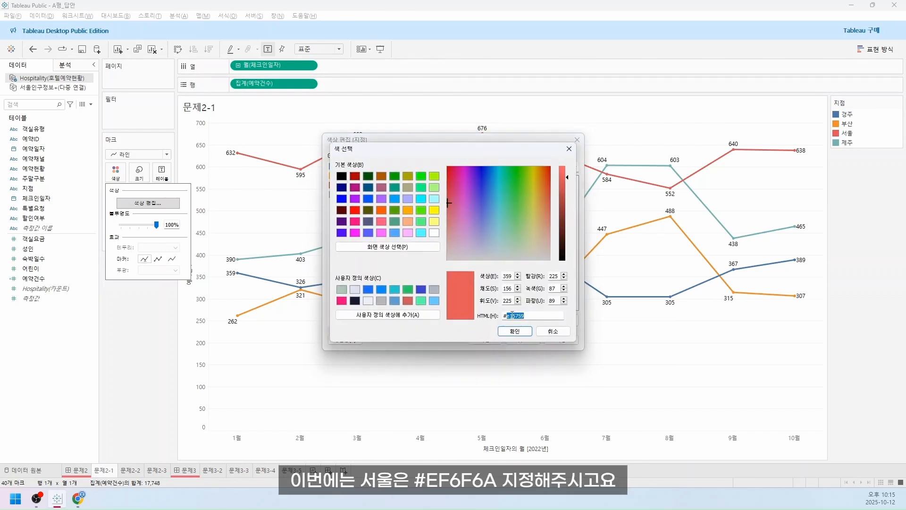
text(EF6)
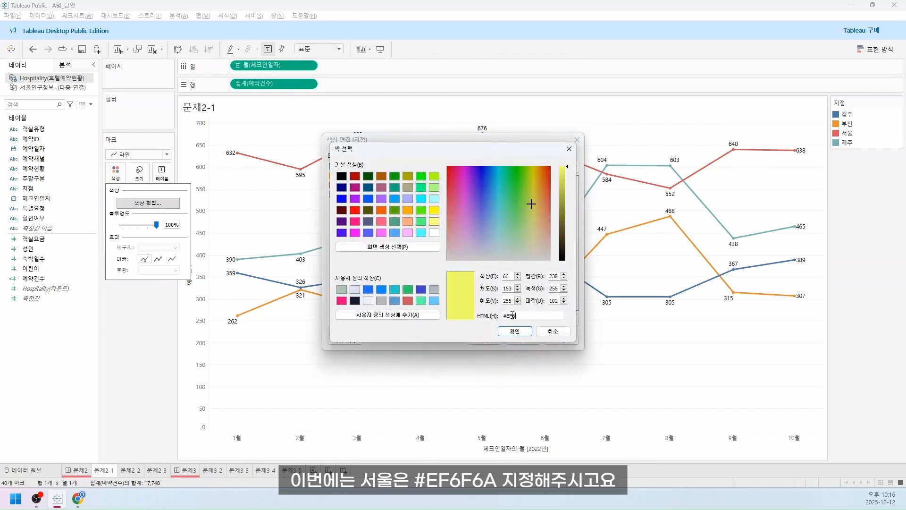
text(F6A)
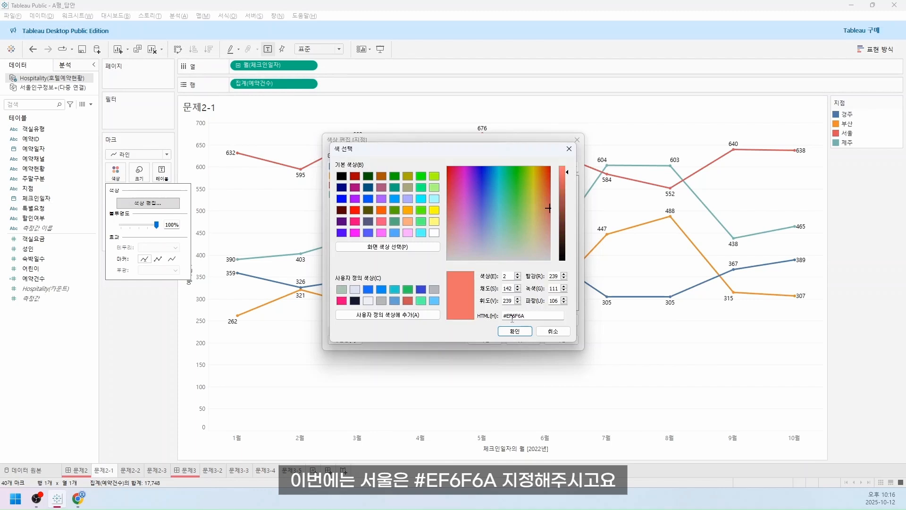
click(515, 331)
Step: Assign 제주 the HTML colour #8CC2CA, accept the 지점 colours, and set the 문제2-1 chart's fit to 전체 보기
double_click(345, 196)
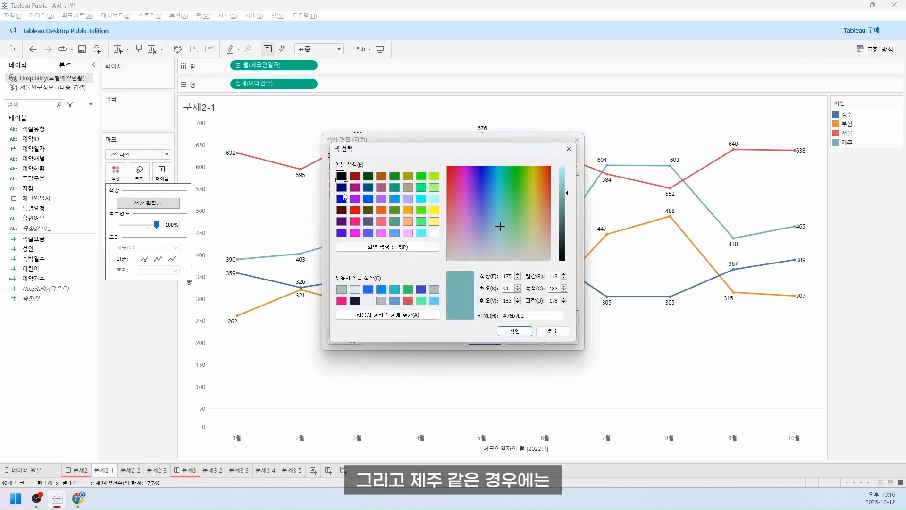
double_click(549, 316)
text(8CC)
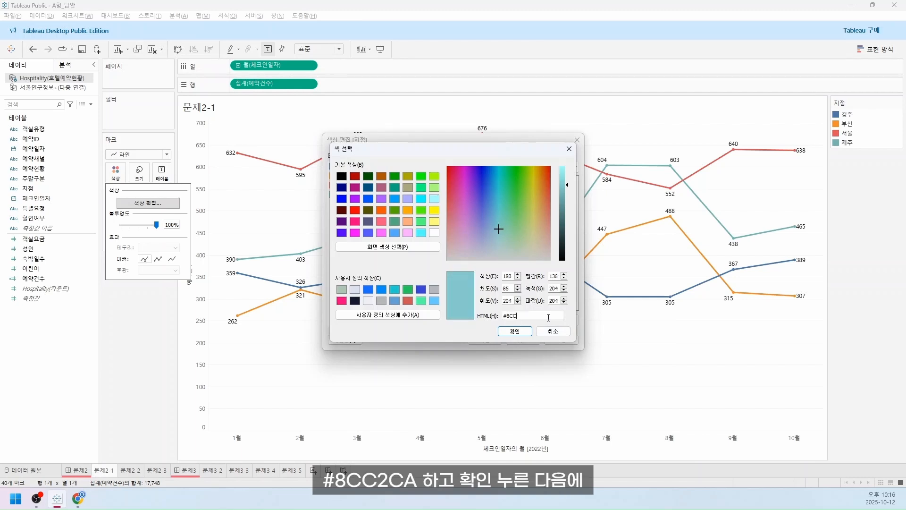
text(2CA)
click(515, 330)
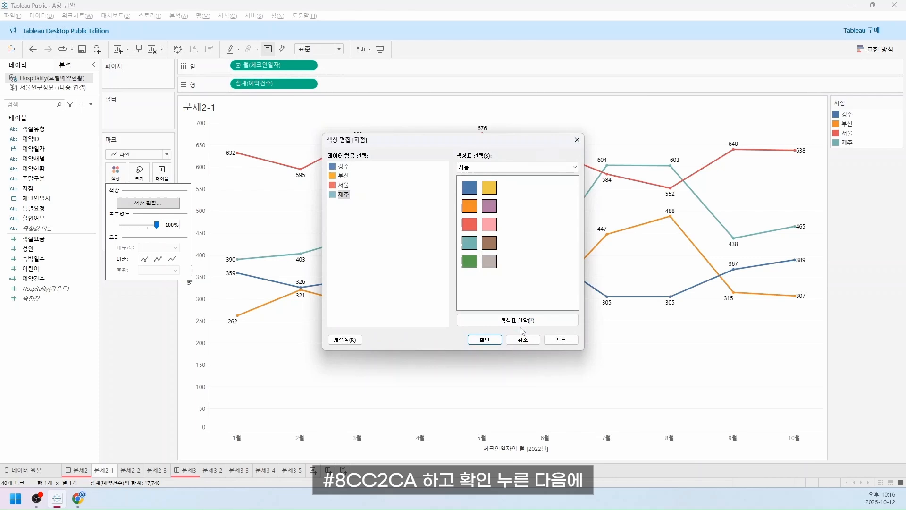
click(470, 340)
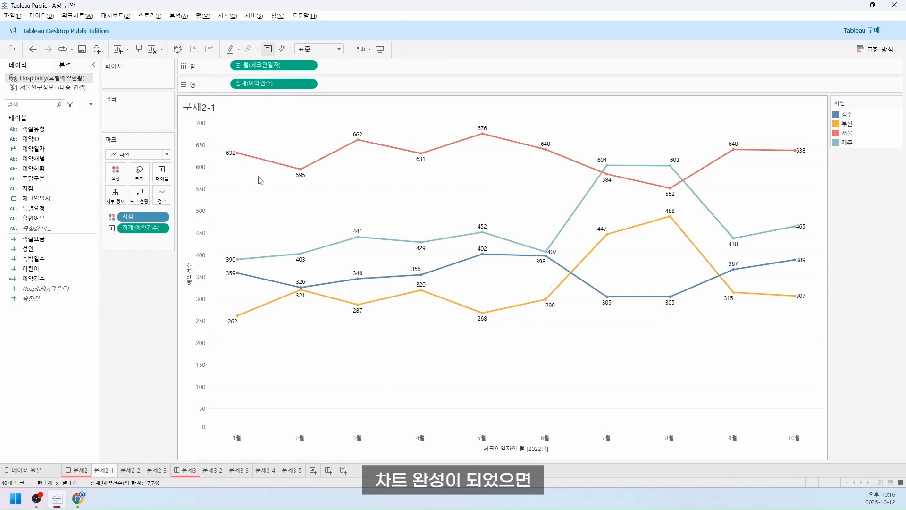
click(320, 49)
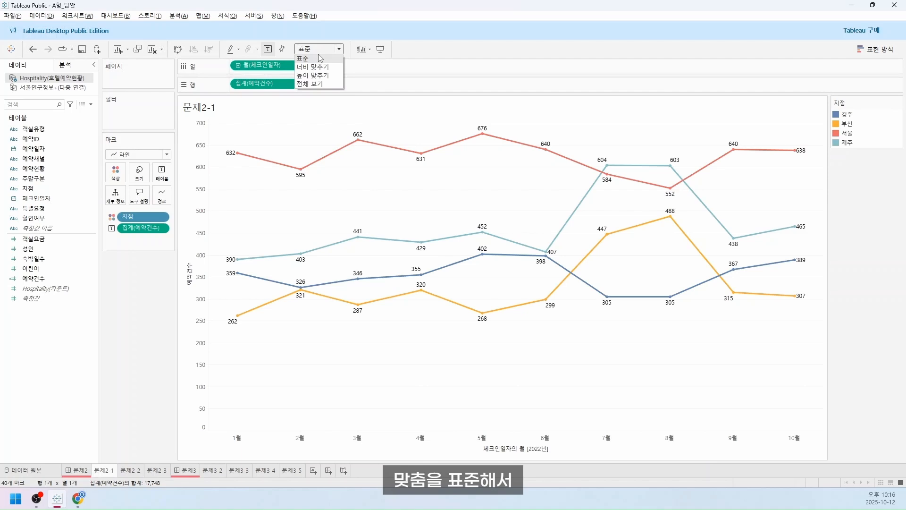
click(320, 85)
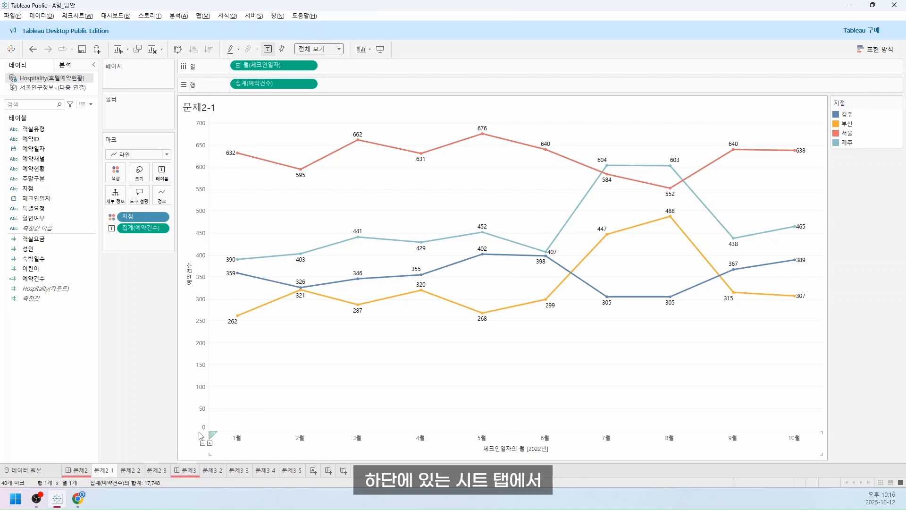
Step: On the 문제2-2 sheet, place 예약채널 in the columns and 숙박일수 in the rows
click(135, 471)
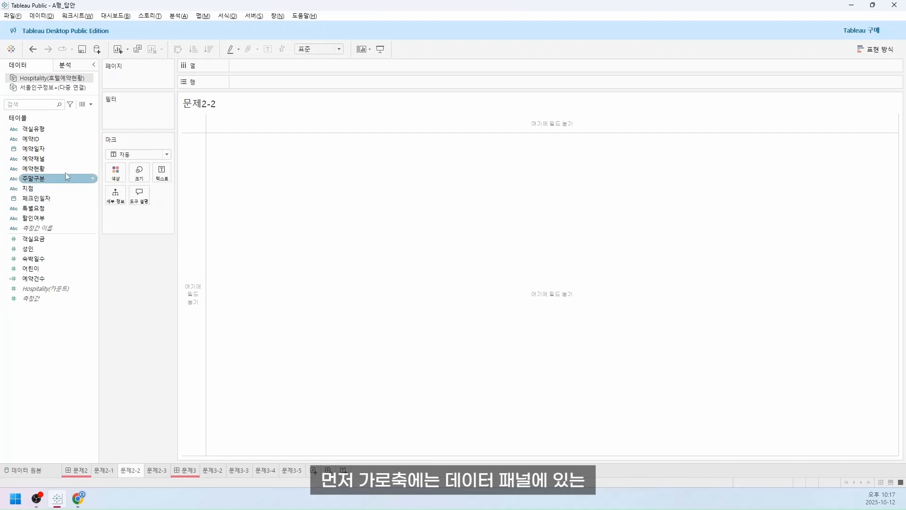
drag(52, 158, 285, 66)
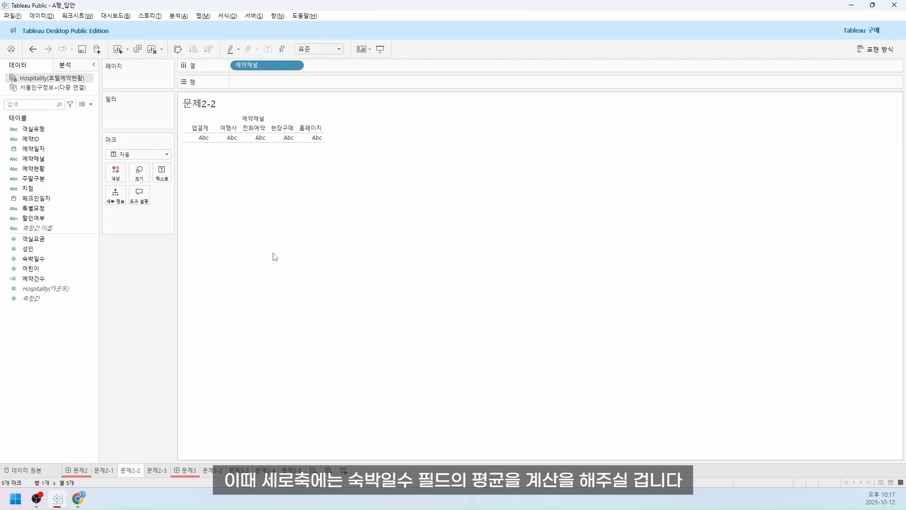
click(80, 259)
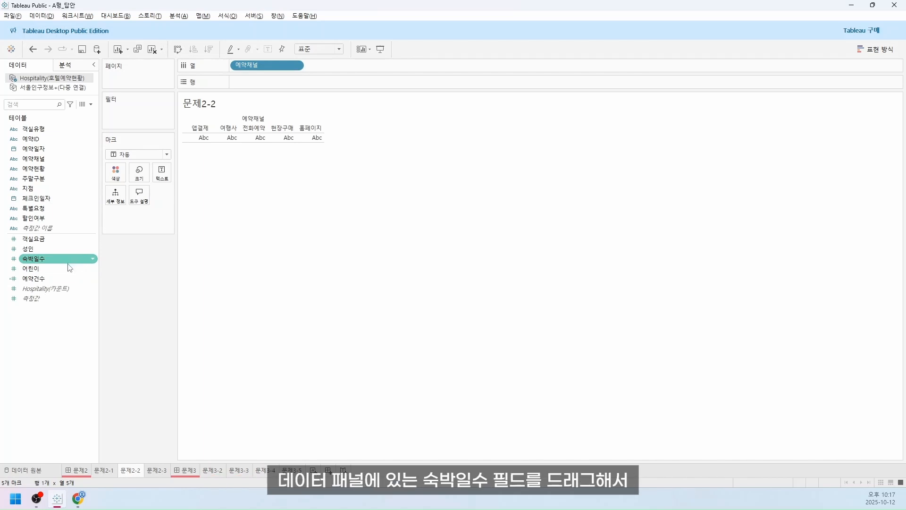
drag(70, 263, 263, 90)
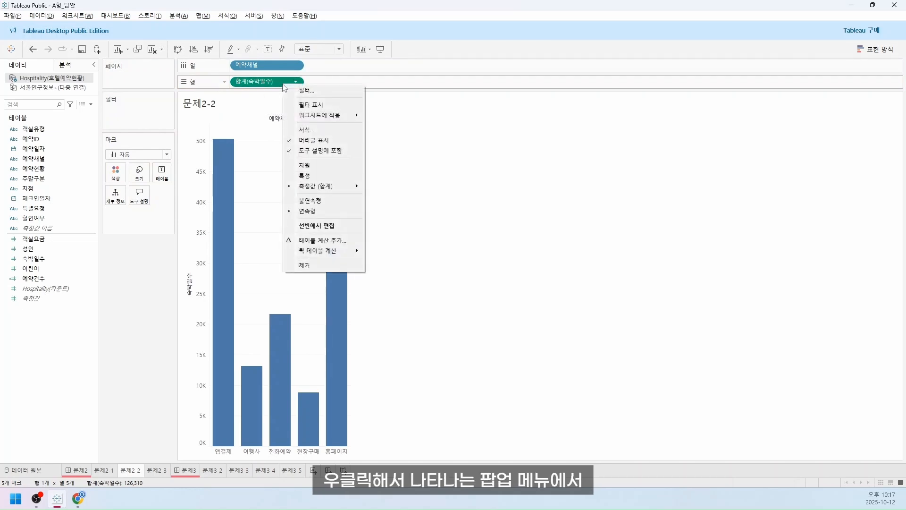
Step: Change the 숙박일수 row measure's aggregation to 평균 and sort the 예약채널 bars in descending order
right_click(284, 87)
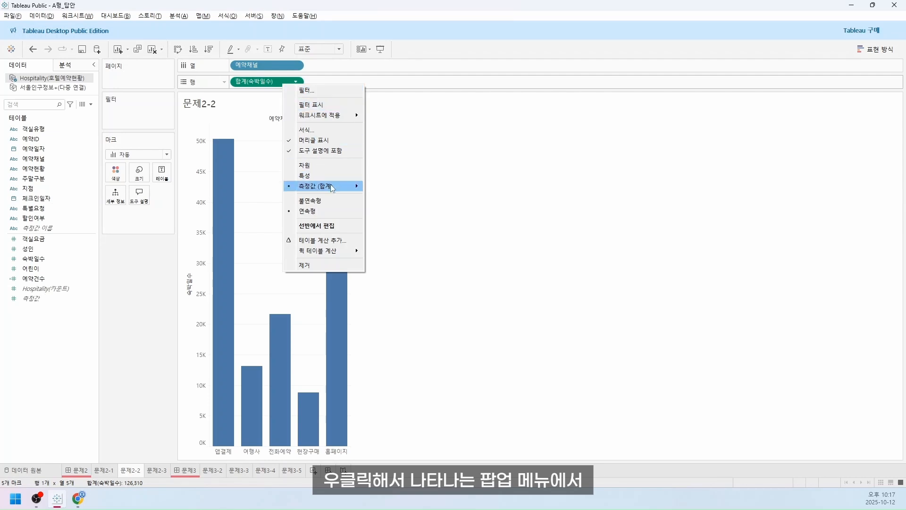
mouse_move(332, 185)
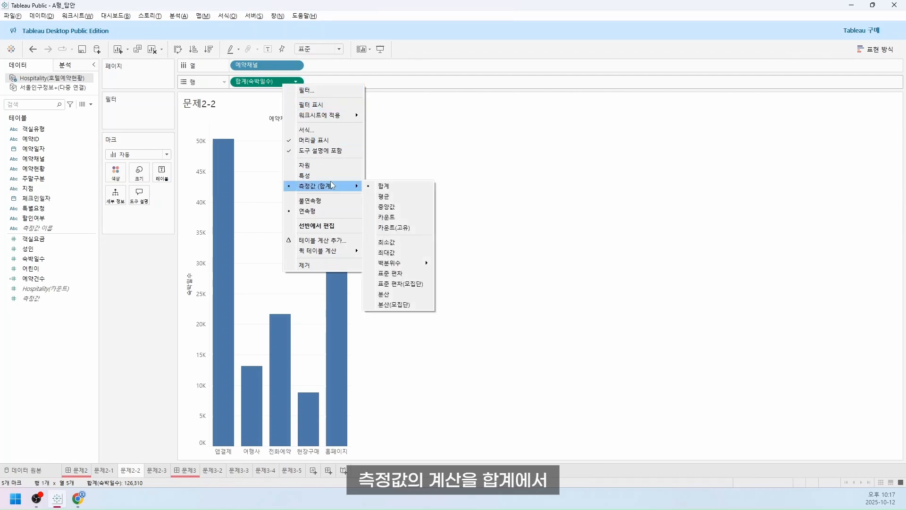
click(397, 198)
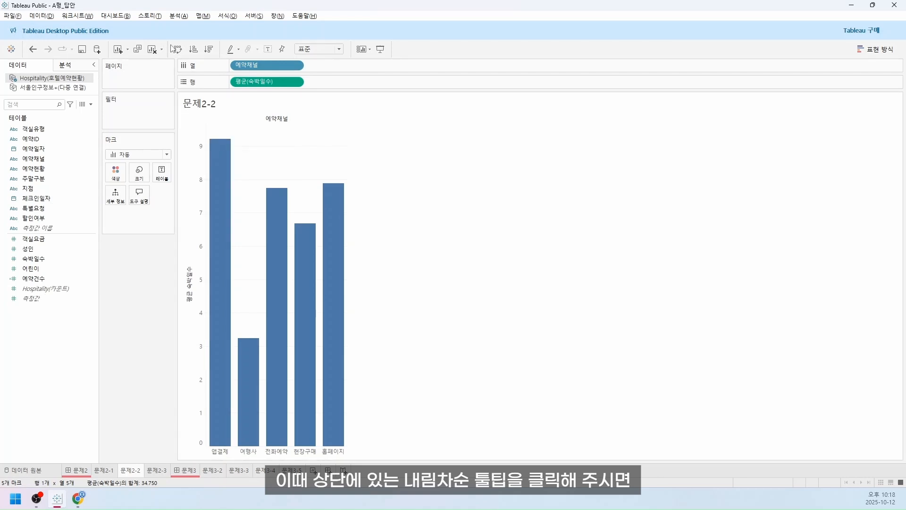
click(210, 54)
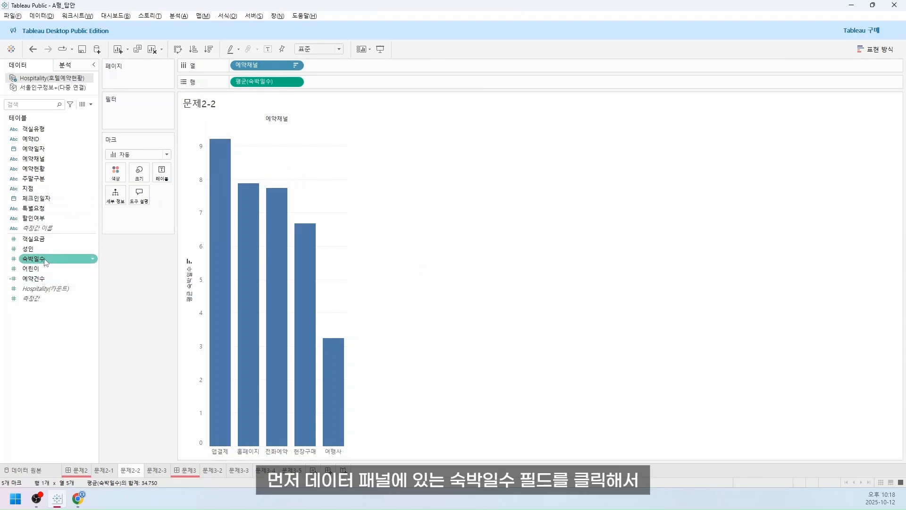
Step: Label the bars with 숙박일수 aggregated as 평균
drag(46, 263, 160, 173)
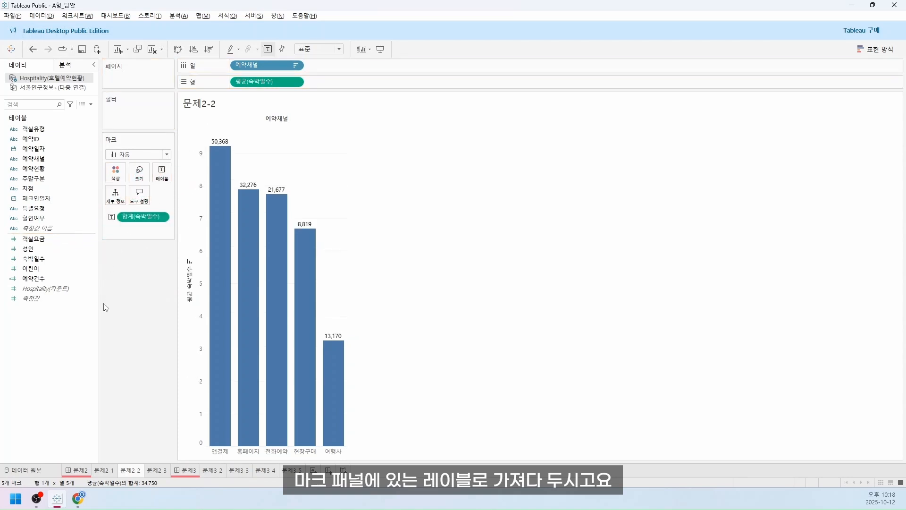
right_click(150, 220)
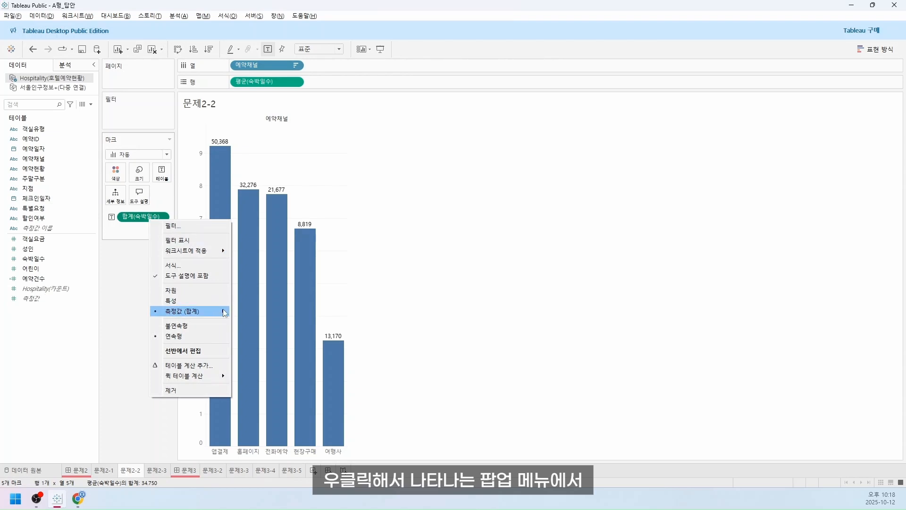
mouse_move(222, 313)
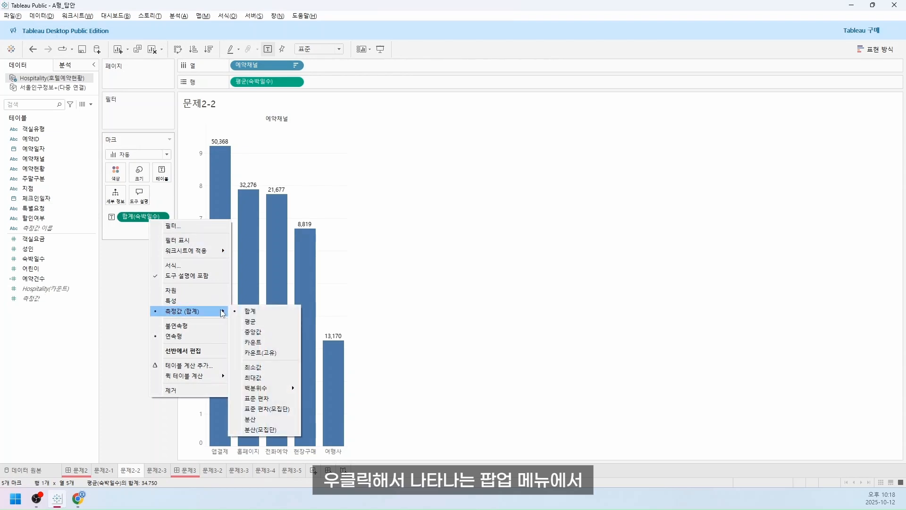
click(257, 322)
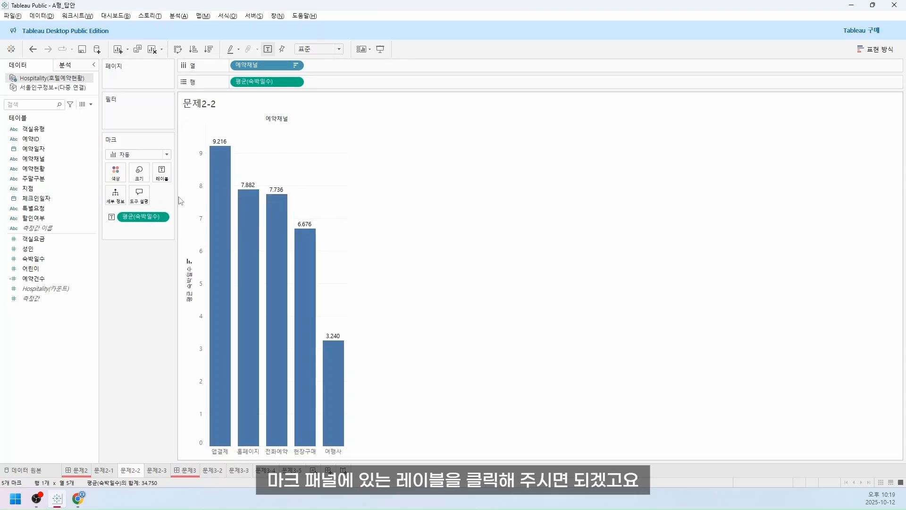
Step: Restrict the bar labels to the 최소/최대 marks only
click(162, 173)
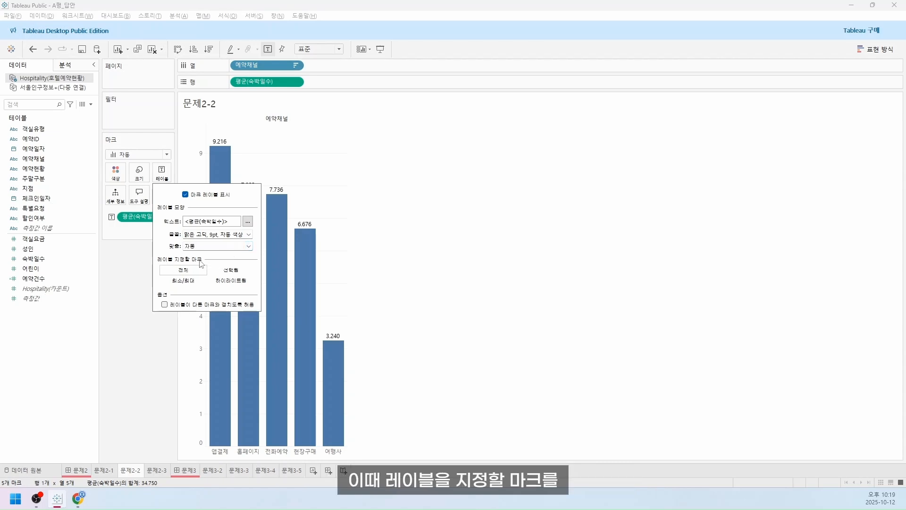
click(193, 278)
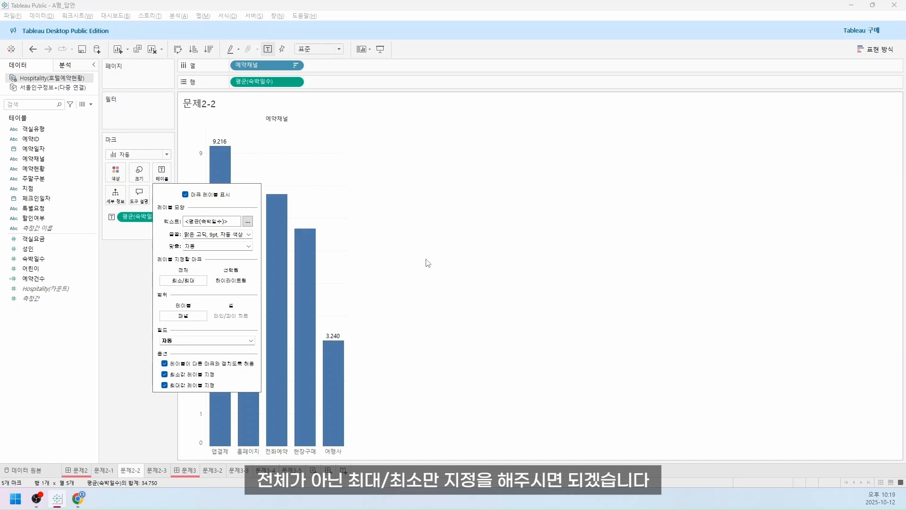
click(428, 240)
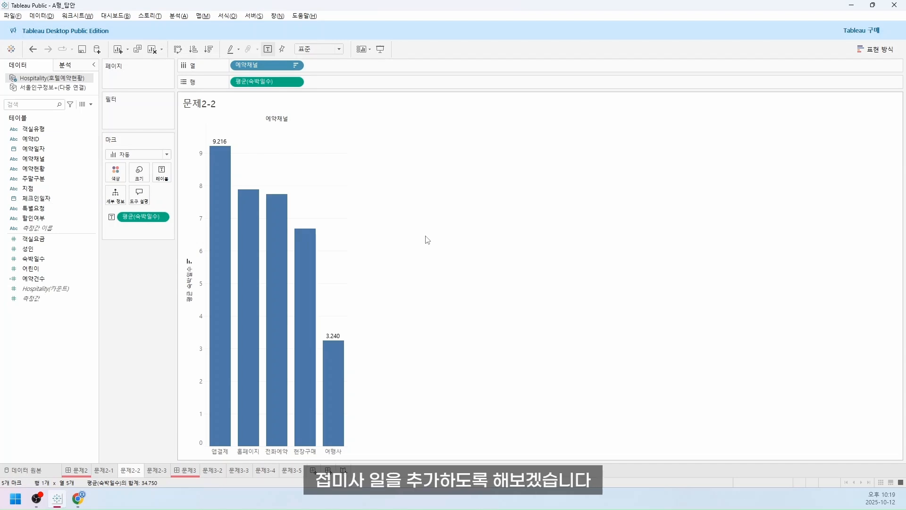
Step: Format the 평균(숙박일수) label numbers as 숫자(사용자 지정) with 2 decimal places
right_click(158, 221)
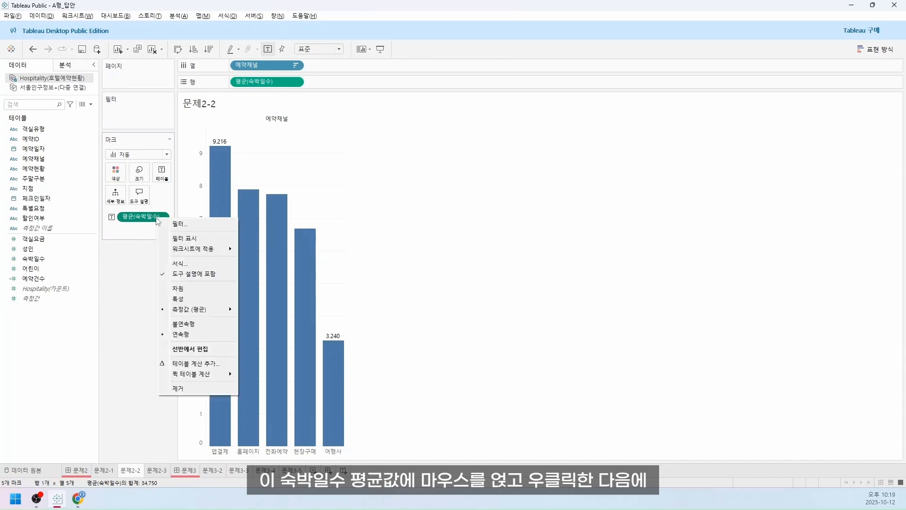
click(198, 267)
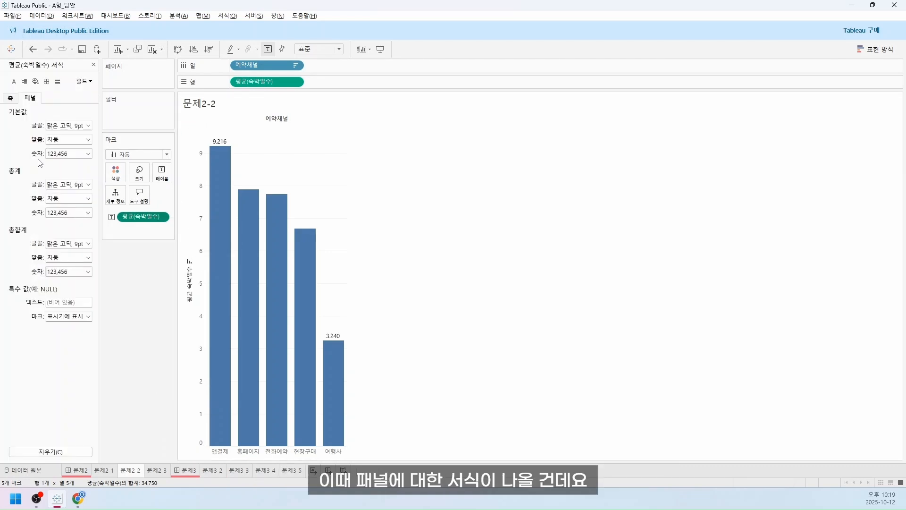
click(63, 159)
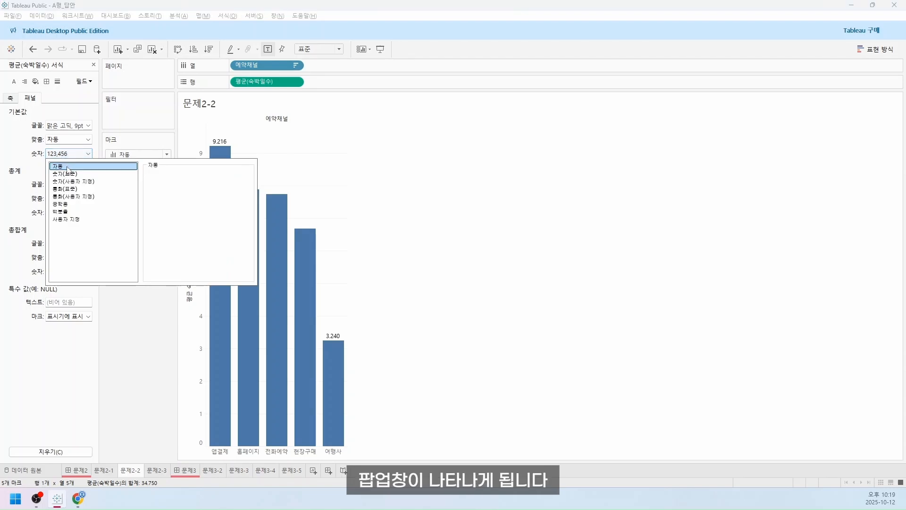
click(75, 182)
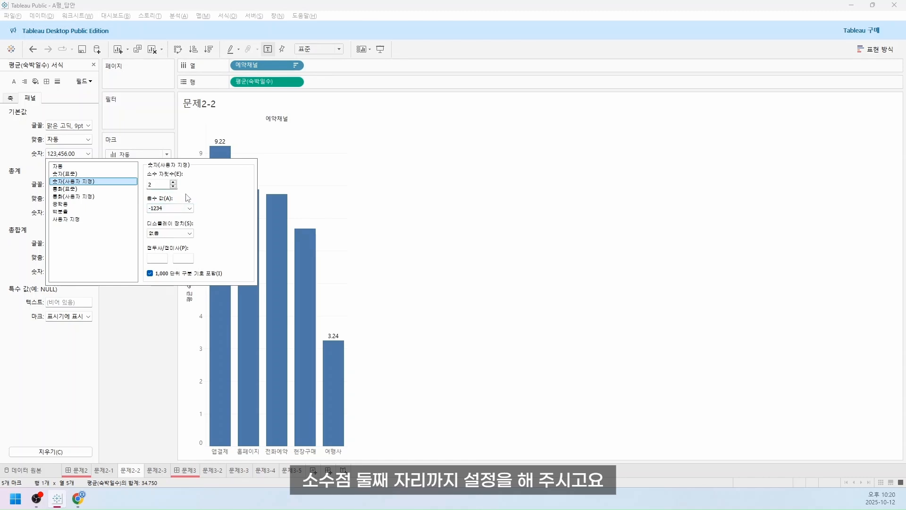
Step: Add the suffix 일 to the 평균(숙박일수) label number format and close the formatting settings
click(184, 257)
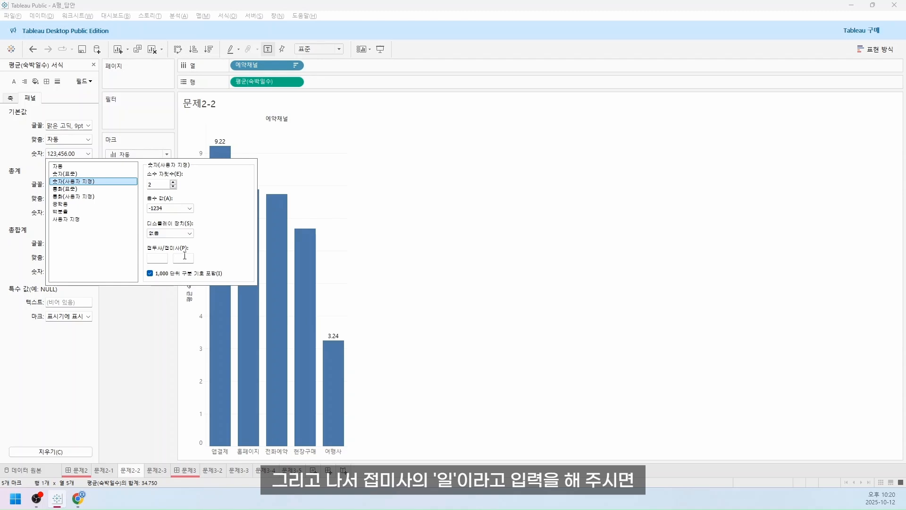
text(dlf)
key(BackSpace)
key(BackSpace)
key(BackSpace)
key(Hangul)
text(ㅇㅣㄹ)
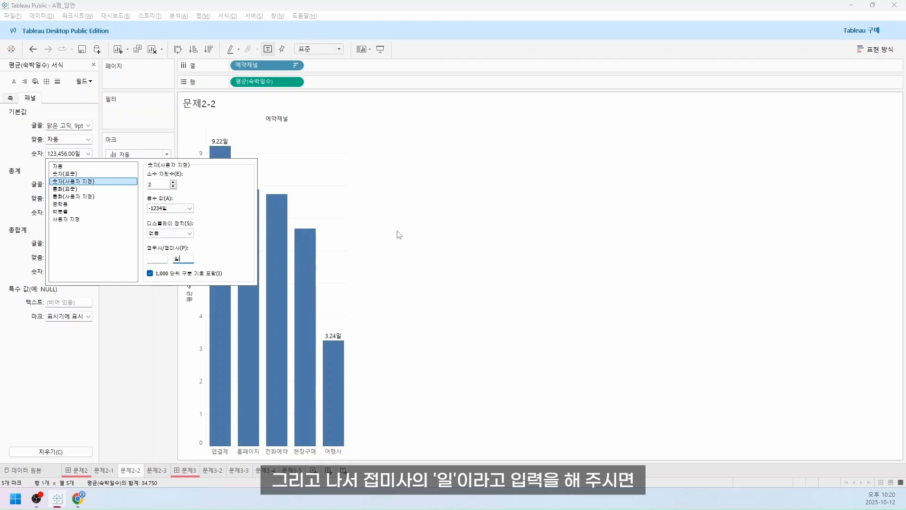
click(378, 210)
mouse_move(226, 160)
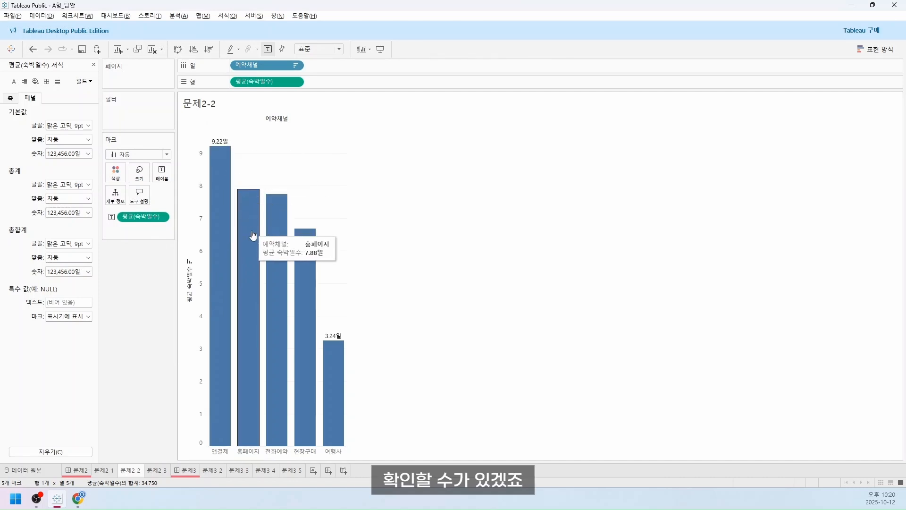
mouse_move(343, 344)
mouse_move(294, 243)
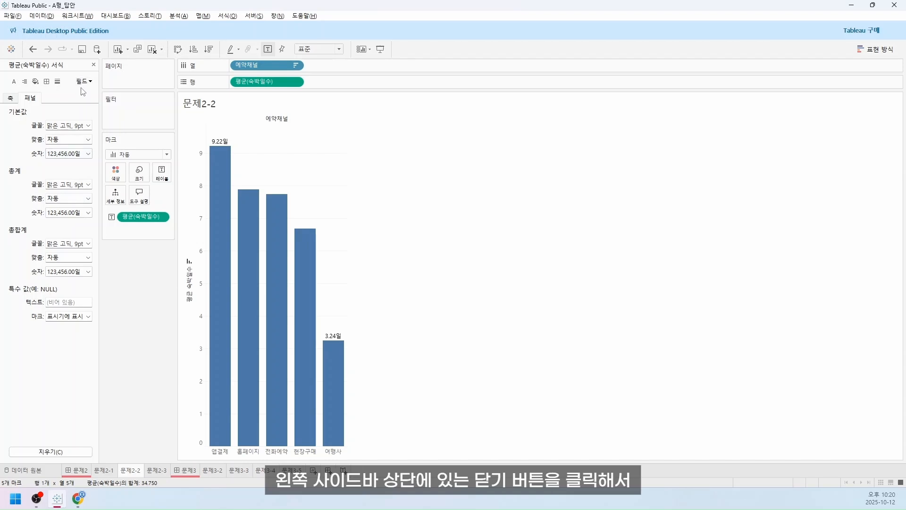
click(93, 65)
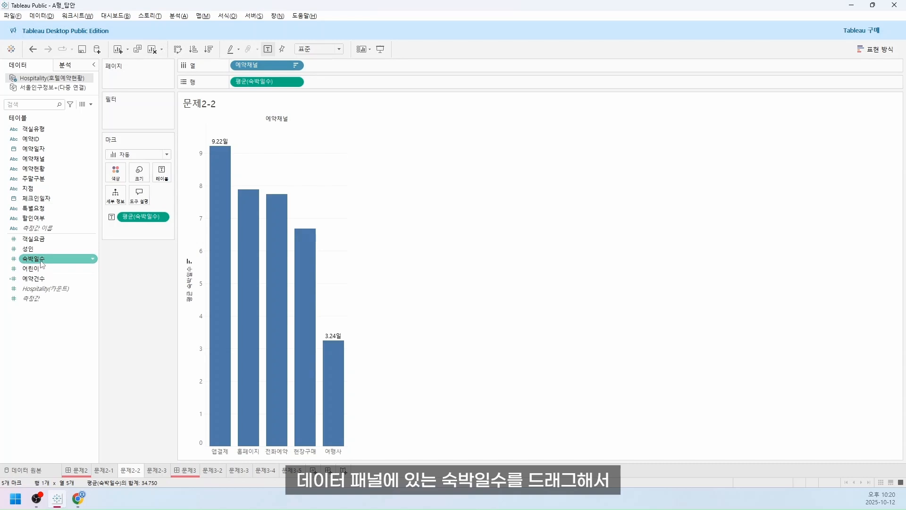
Step: Colour the bars by 숙박일수 aggregated as 평균
mouse_move(41, 263)
mouse_down()
mouse_move(98, 238)
mouse_move(111, 173)
mouse_up()
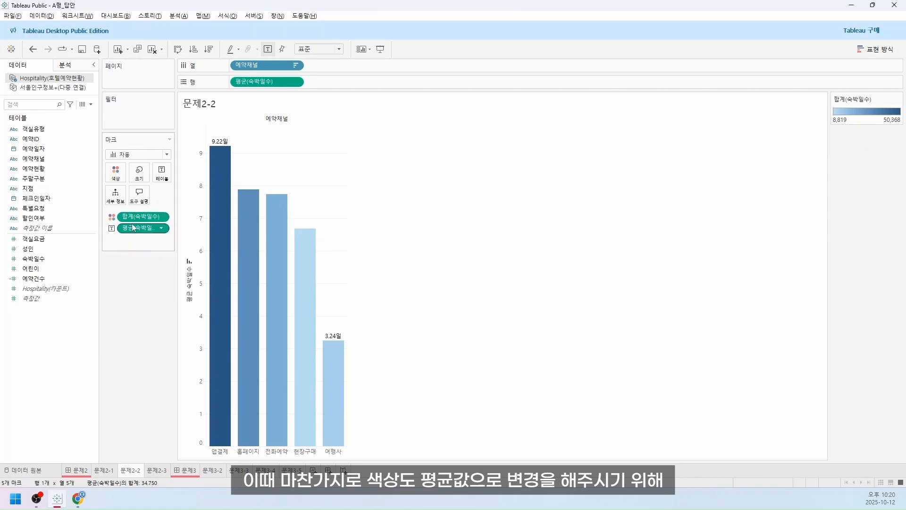
right_click(152, 219)
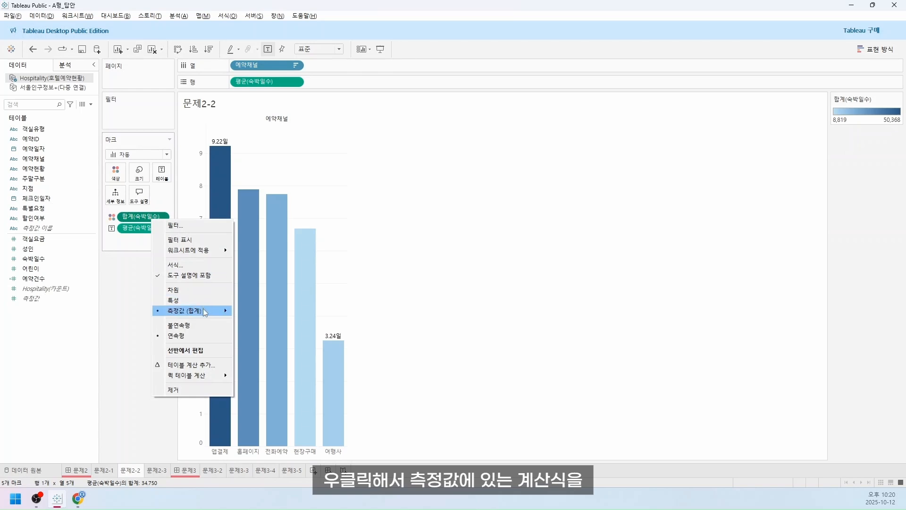
mouse_move(204, 312)
click(272, 321)
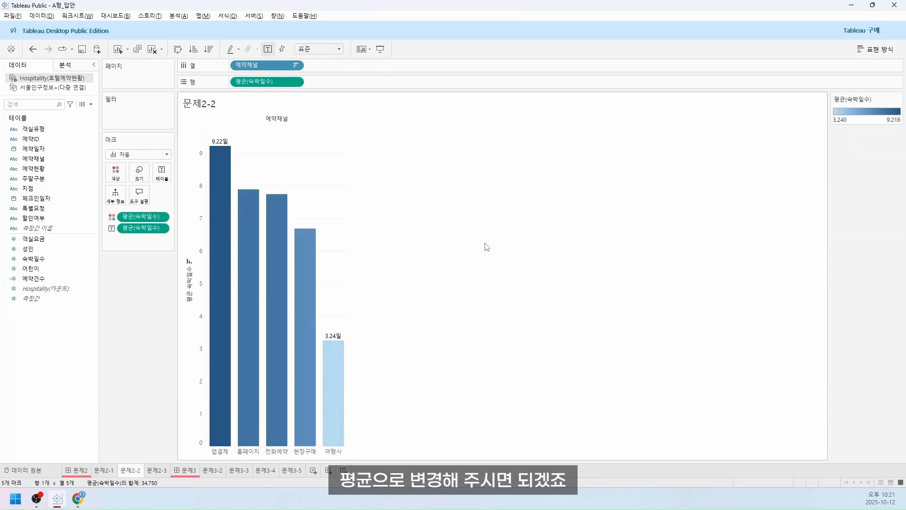
Step: Change the colour palette of 평균 숙박일수 to 사용자 지정 단일
click(114, 179)
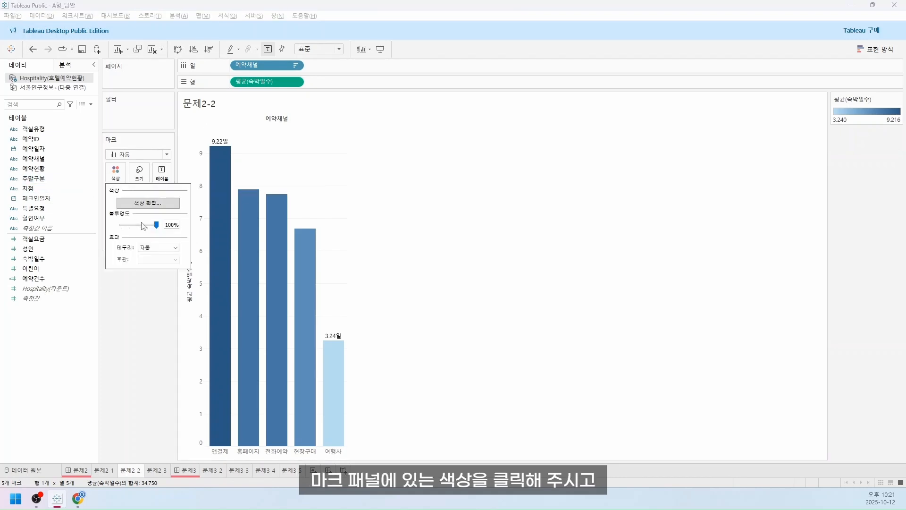
click(150, 204)
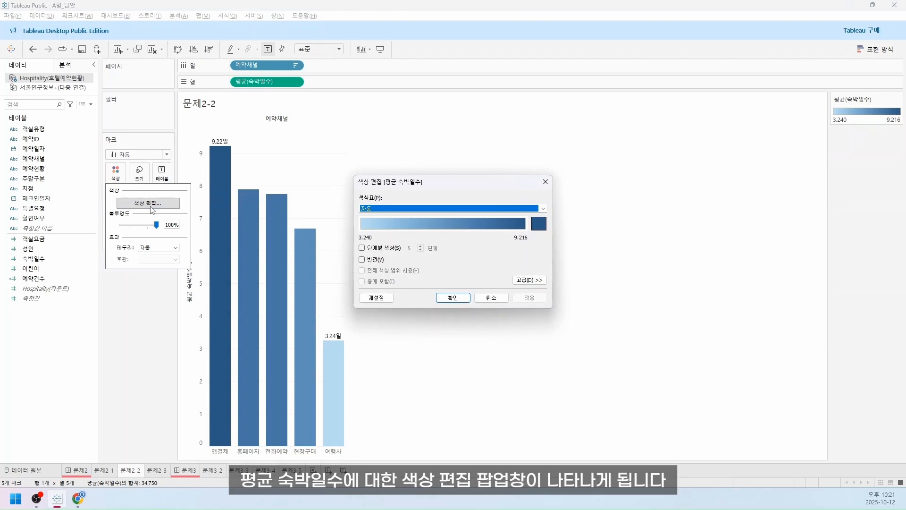
click(394, 209)
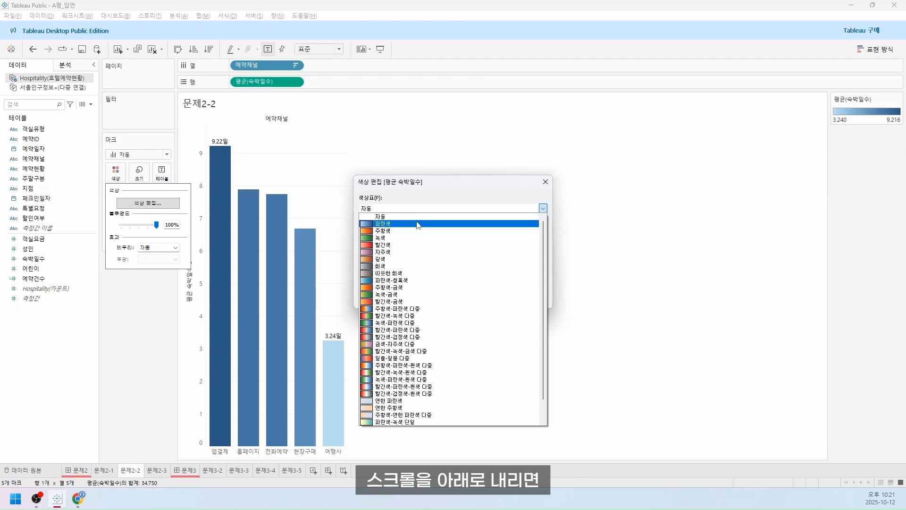
scroll(415, 229, down, 1)
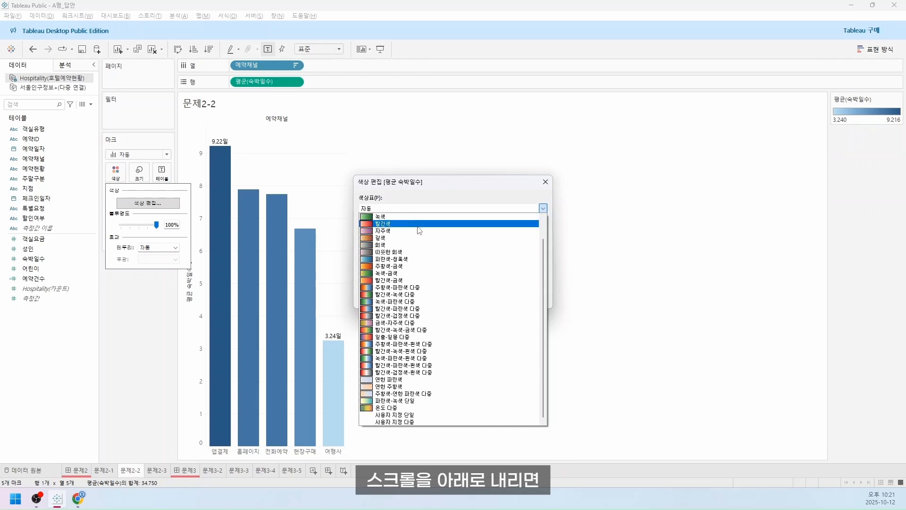
click(420, 415)
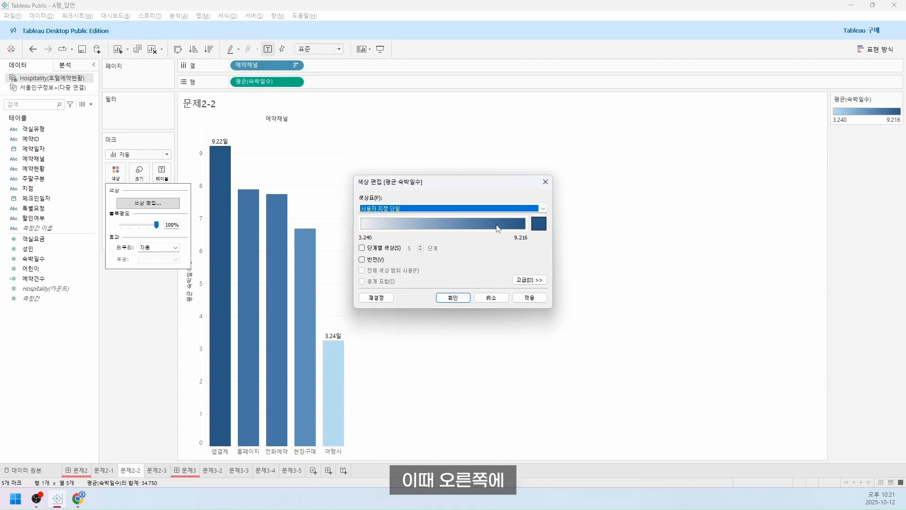
Step: Set the custom palette's colour to #0A6FCB, divide it into 5 단계별 색상 steps and apply it to the bars
click(538, 227)
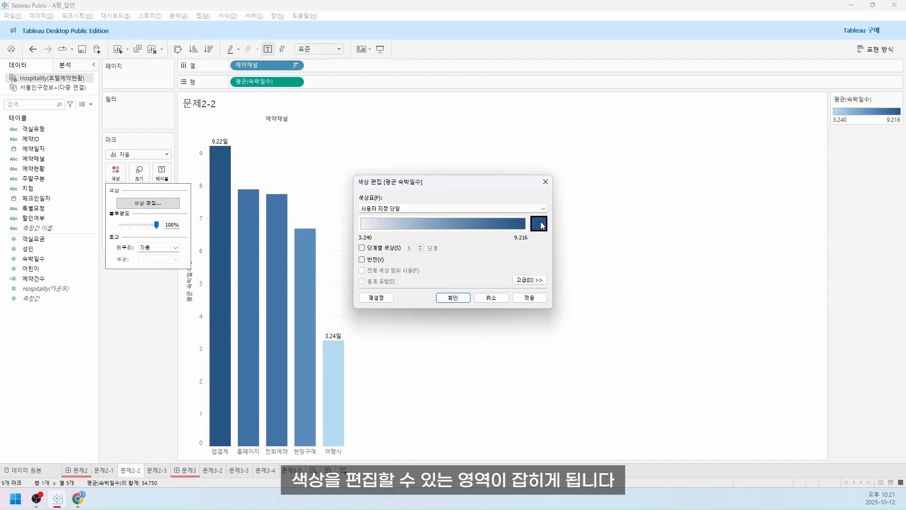
click(540, 225)
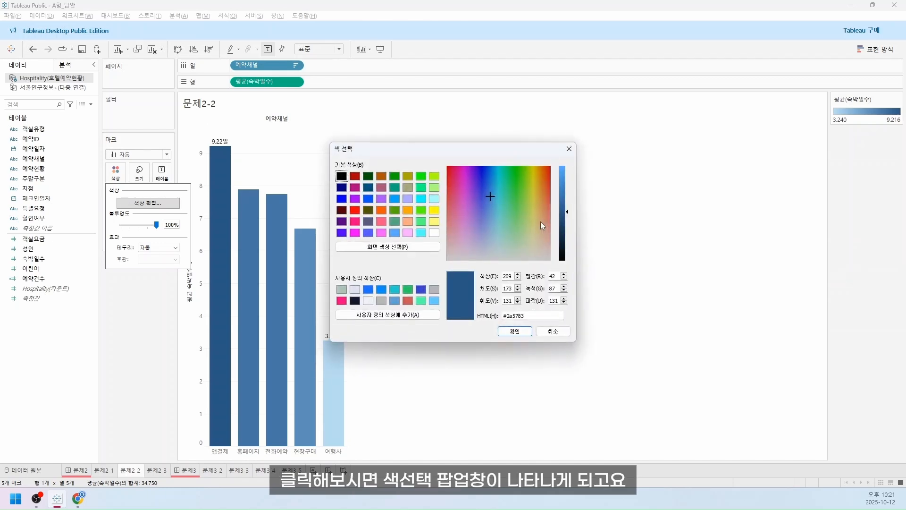
double_click(522, 314)
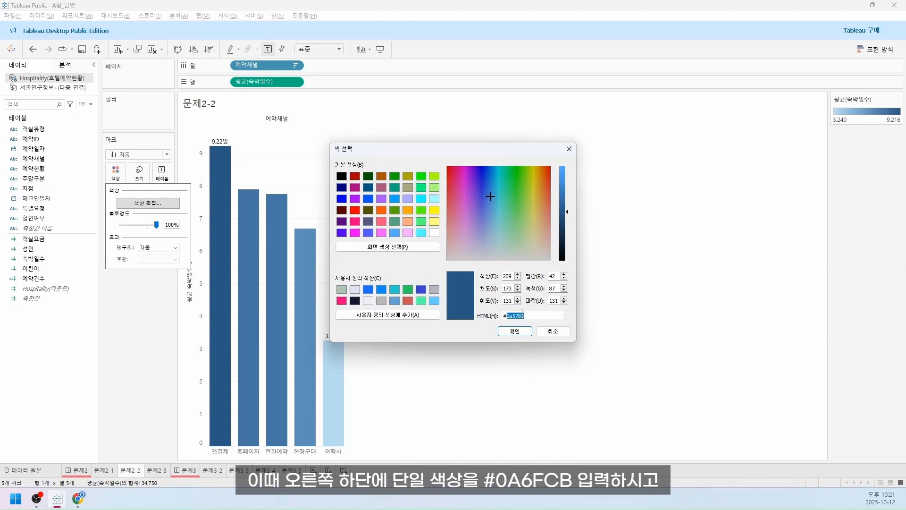
text(0ㅁ)
key(BackSpace)
text(A6F)
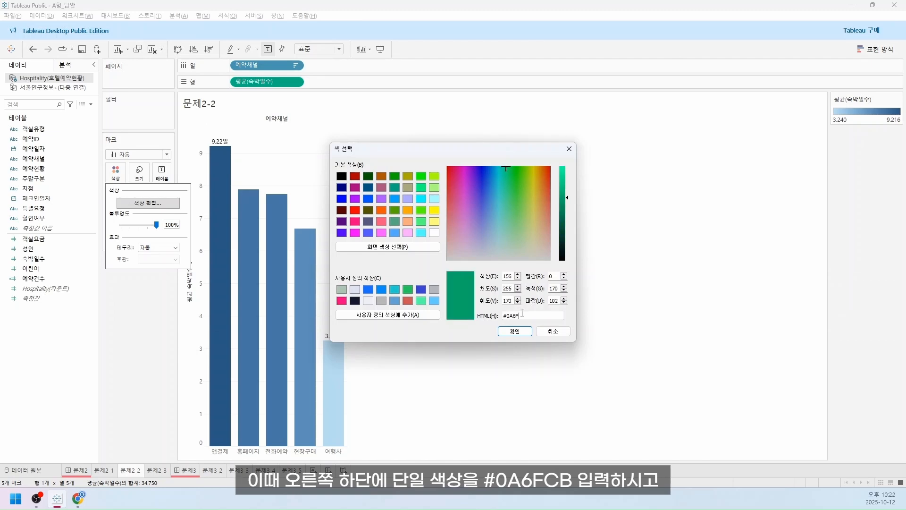
text(CB)
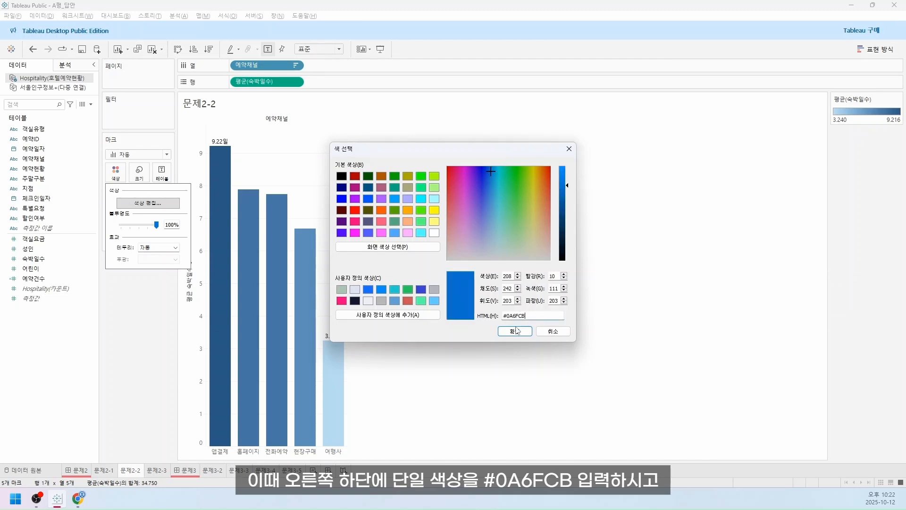
click(517, 332)
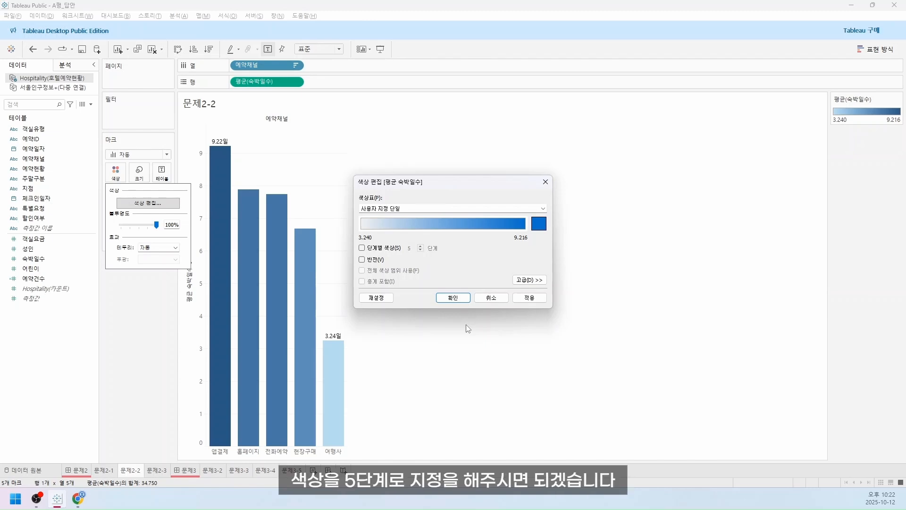
click(393, 250)
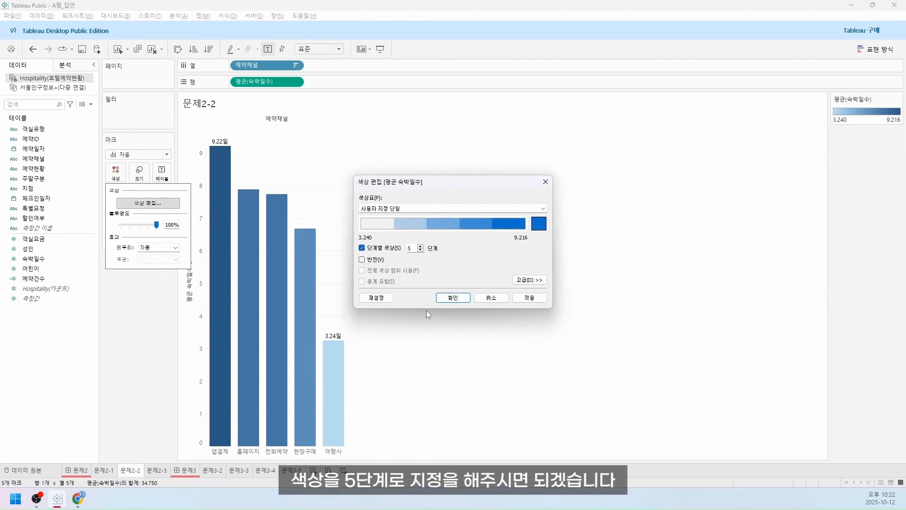
click(455, 298)
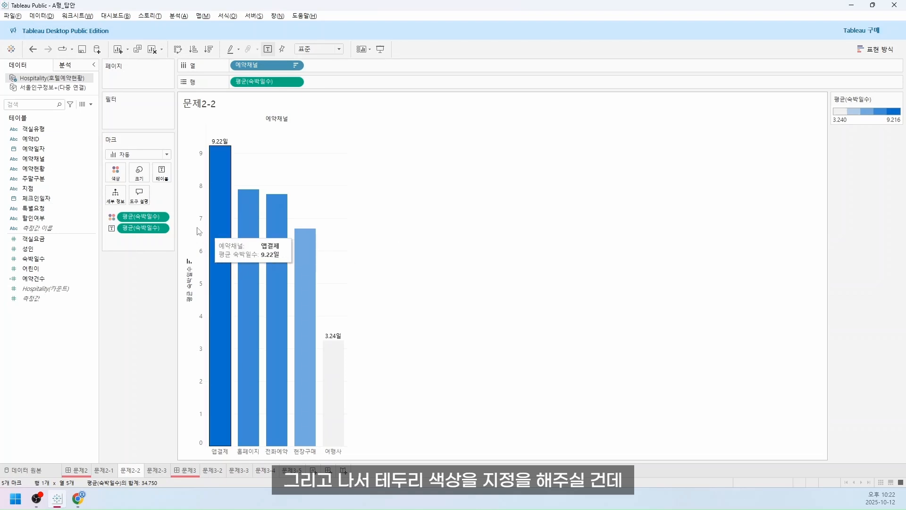
Step: Give the bars a #666666 border (테두리) and set the chart's fit to 전체 보기
click(122, 178)
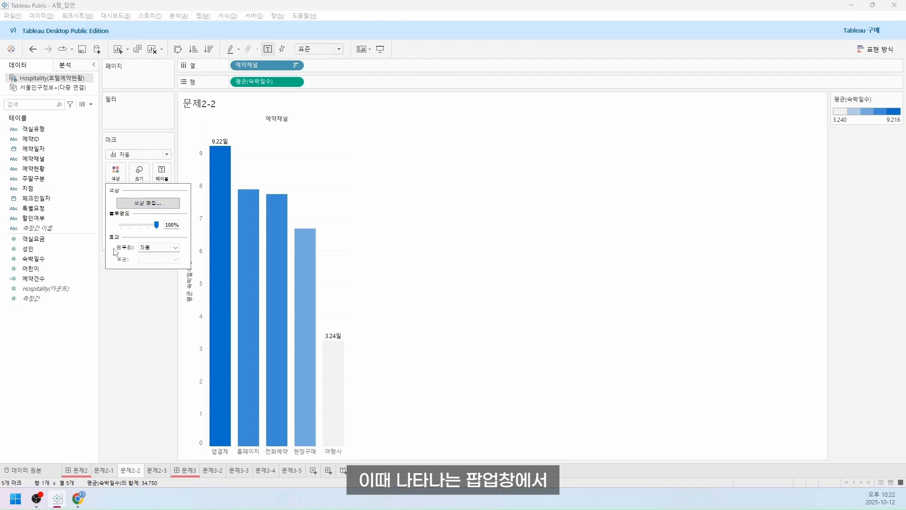
click(159, 249)
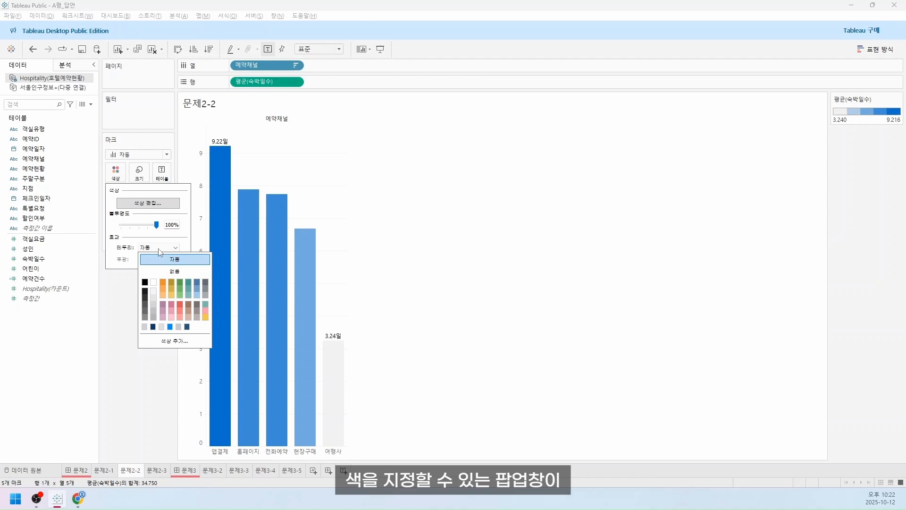
click(176, 341)
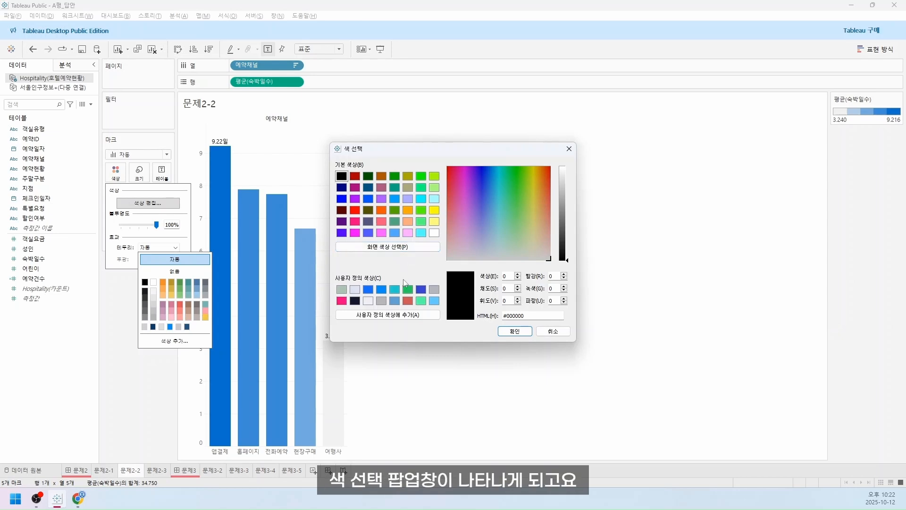
double_click(521, 315)
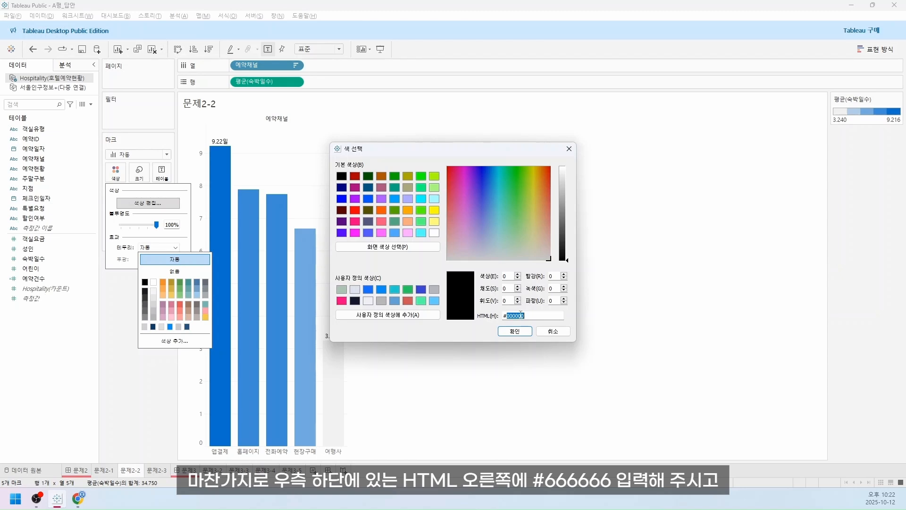
text(666666)
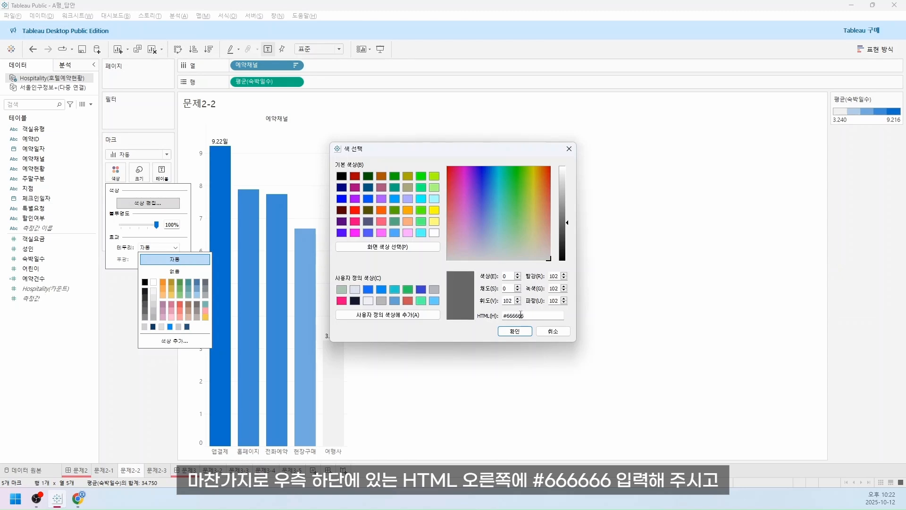
click(519, 332)
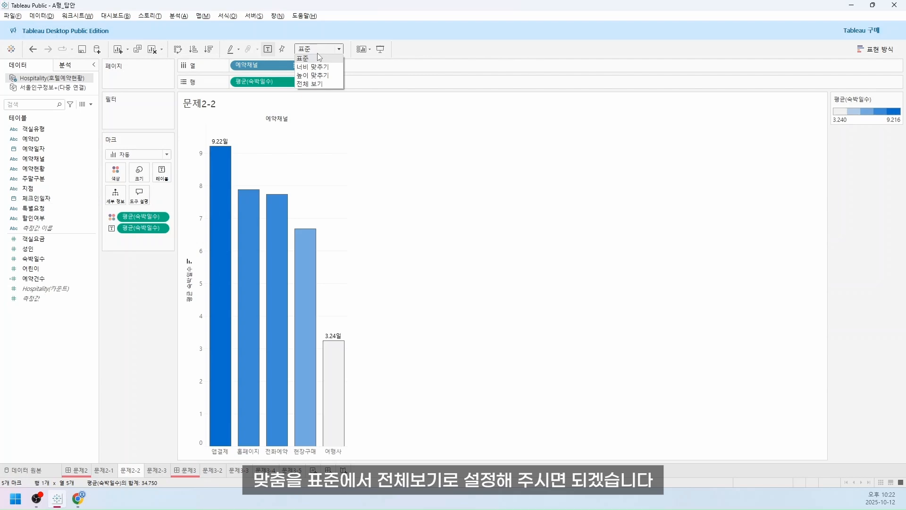
click(323, 84)
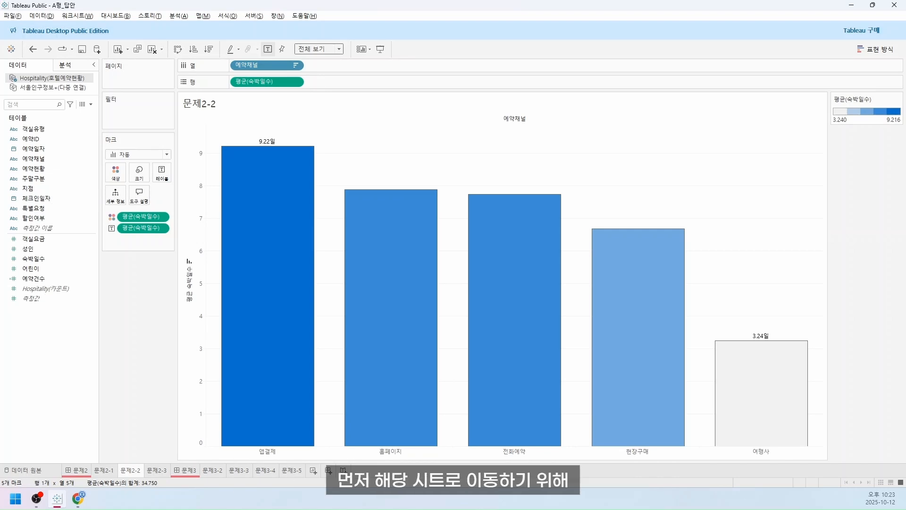
Step: On the 문제2-3 sheet, start a new calculated field named 인원수
click(157, 470)
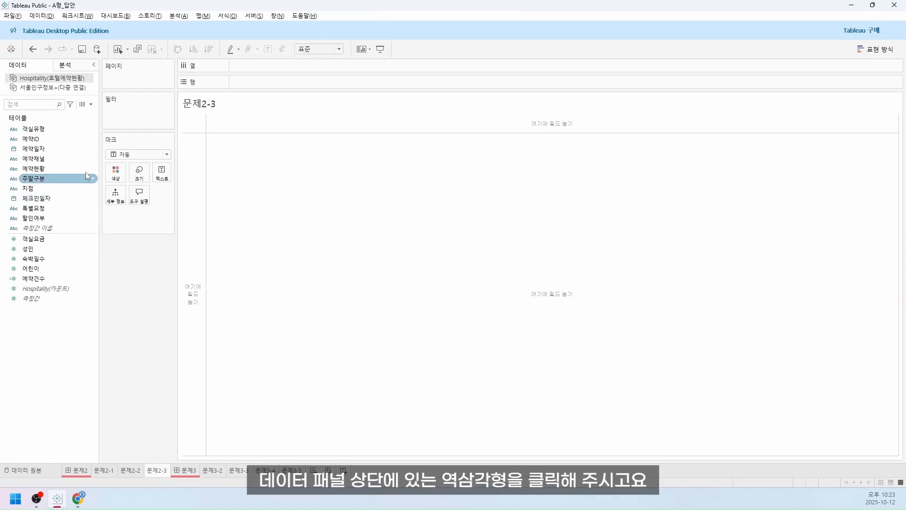
click(91, 104)
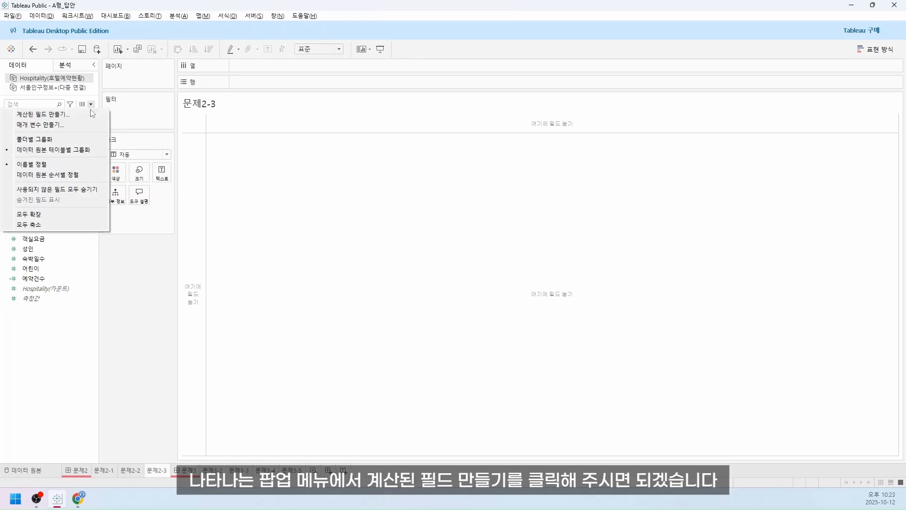
click(90, 113)
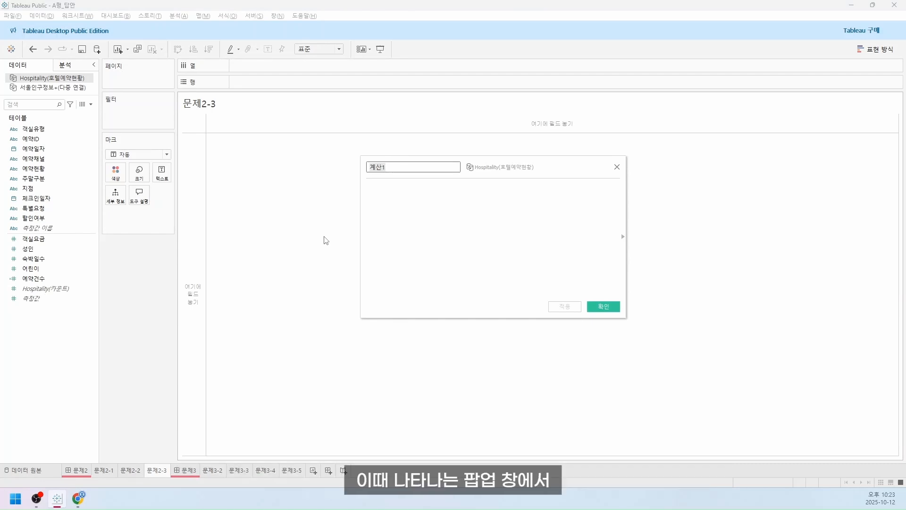
text(이)
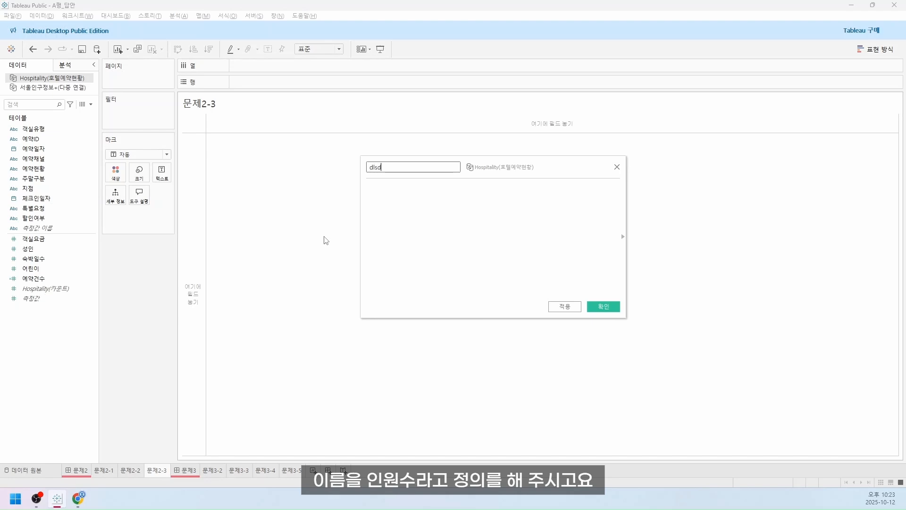
text(ㄴ원수)
click(361, 238)
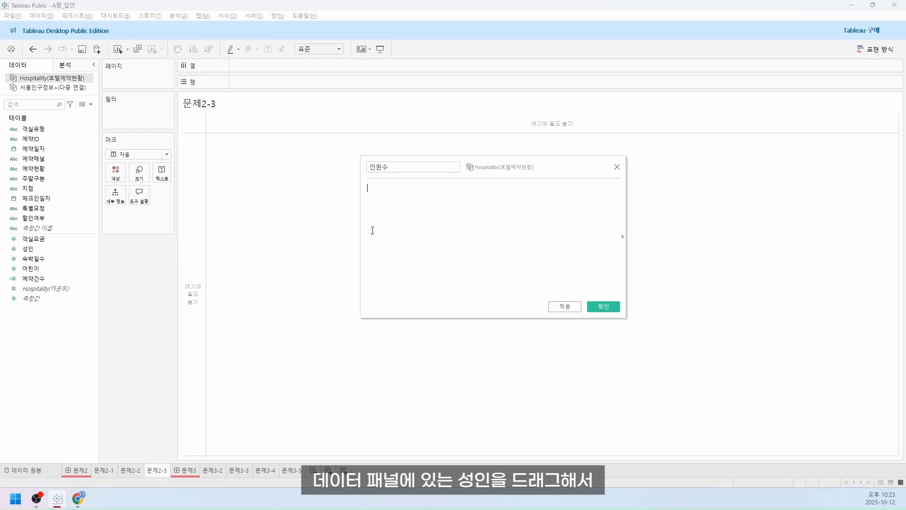
Step: Define the 인원수 calculation as [성인]+[어린이] and save the field
drag(28, 249, 448, 245)
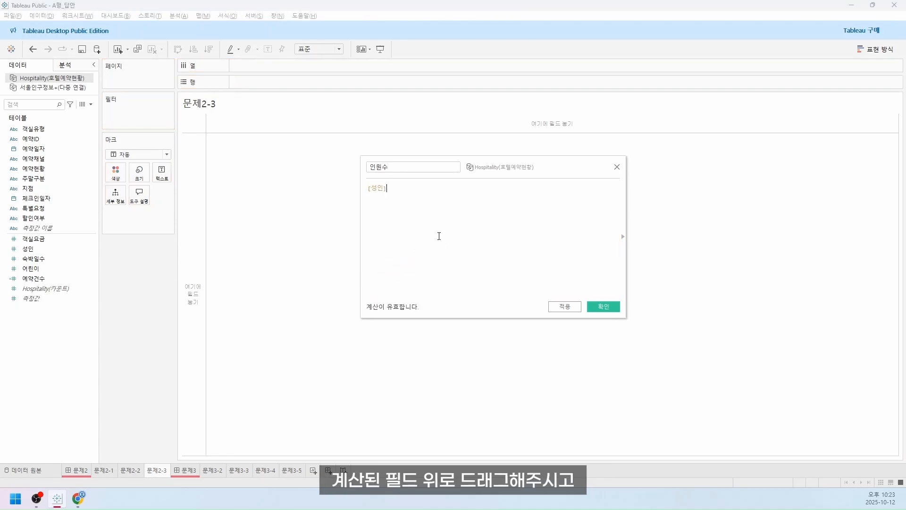
text(+)
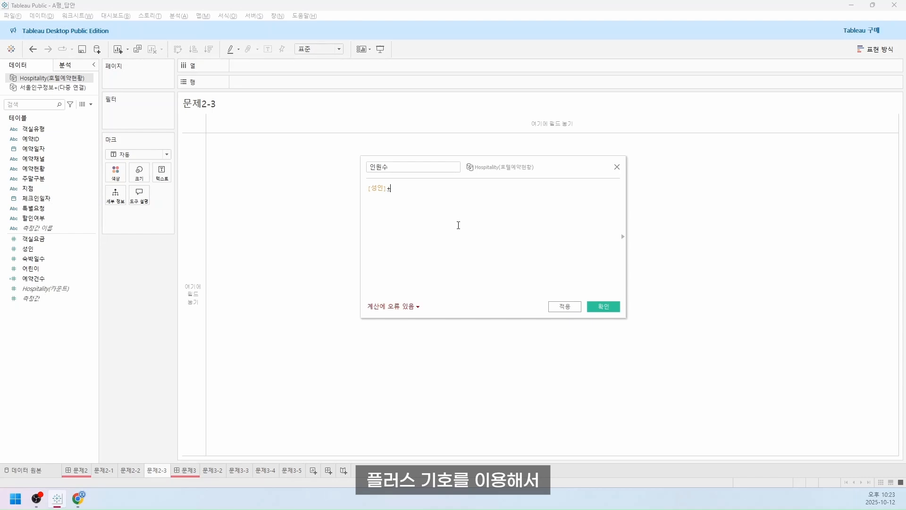
drag(30, 269, 467, 242)
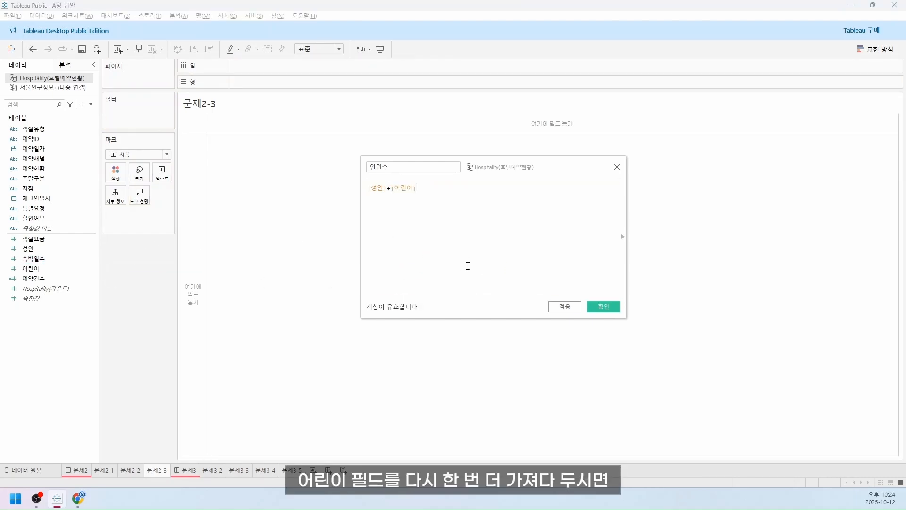
click(603, 308)
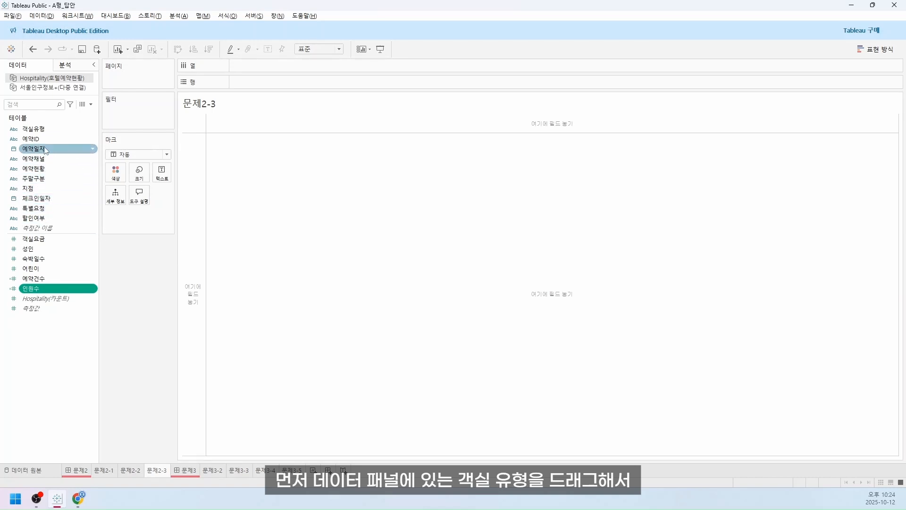
Step: Place 객실유형 in the rows (행) of the 문제2-3 sheet
drag(41, 129, 257, 83)
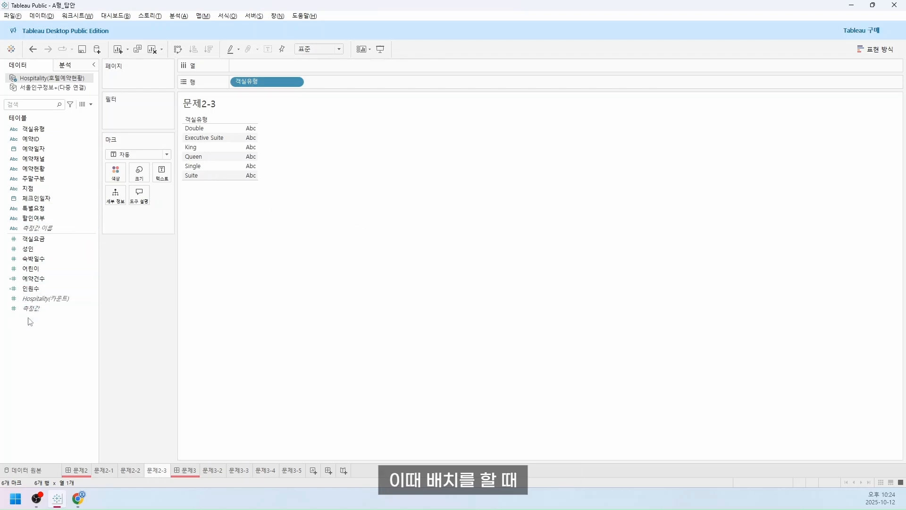
Step: Try placing 측정값 in the columns (열) and undo it
drag(32, 309, 265, 66)
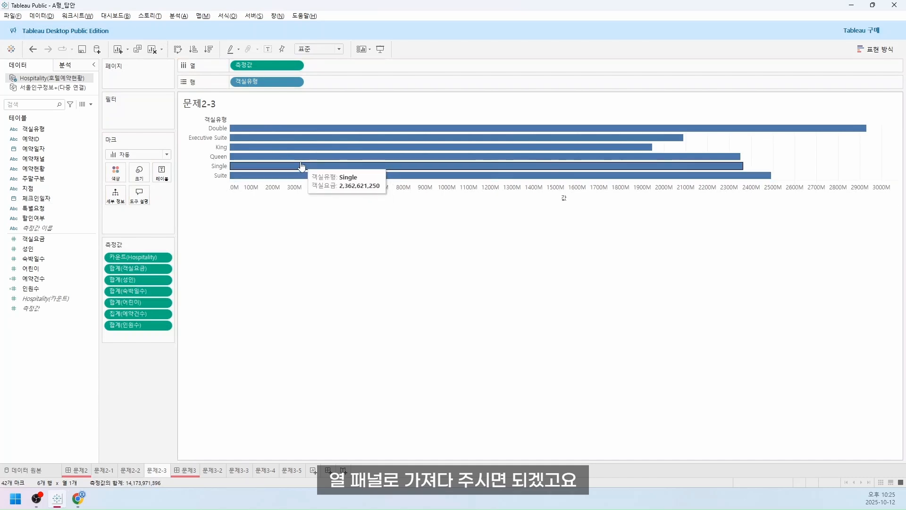
key(ctrl+z)
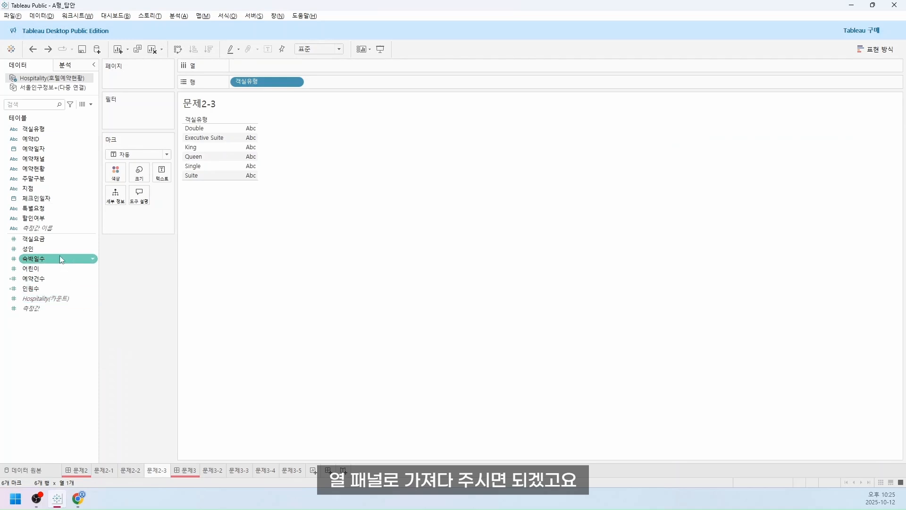
Step: Build a text table by placing 측정값 이름 in the columns (열) and 측정값 on the text (텍스트) mark
drag(51, 234, 270, 62)
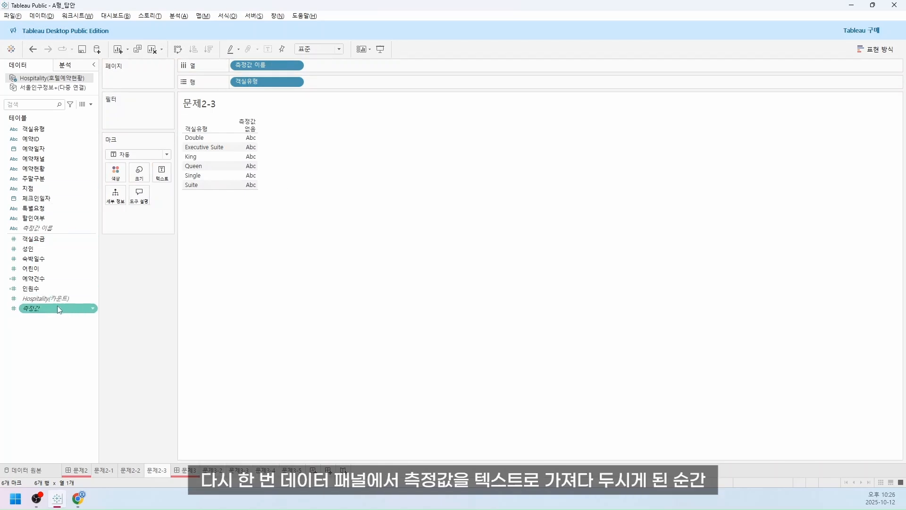
drag(60, 308, 162, 173)
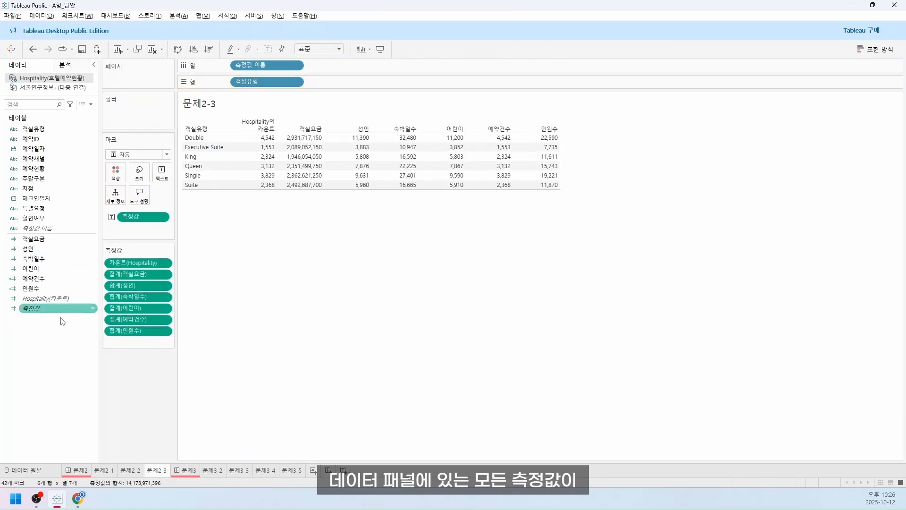
mouse_move(271, 139)
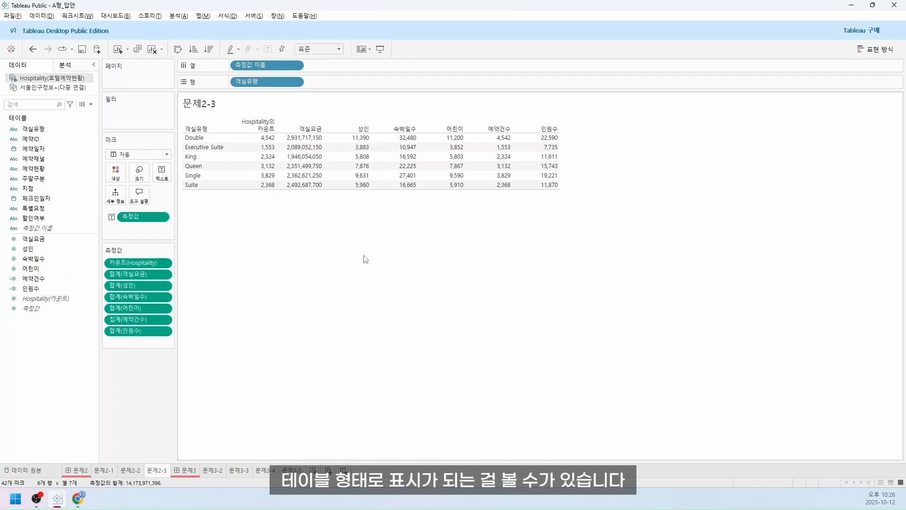
mouse_move(310, 181)
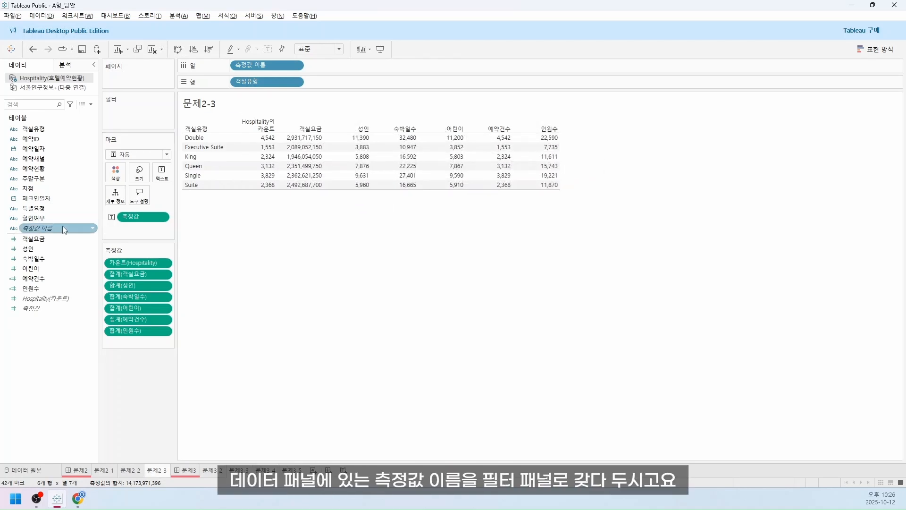
Step: Filter the sheet by 측정값 이름, keeping only 성인, 어린이 and 인원수
drag(63, 226, 143, 115)
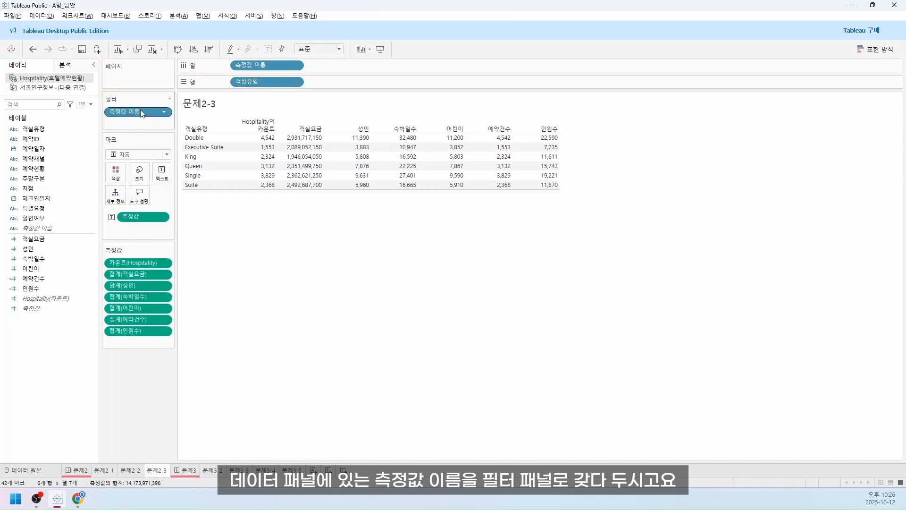
double_click(142, 114)
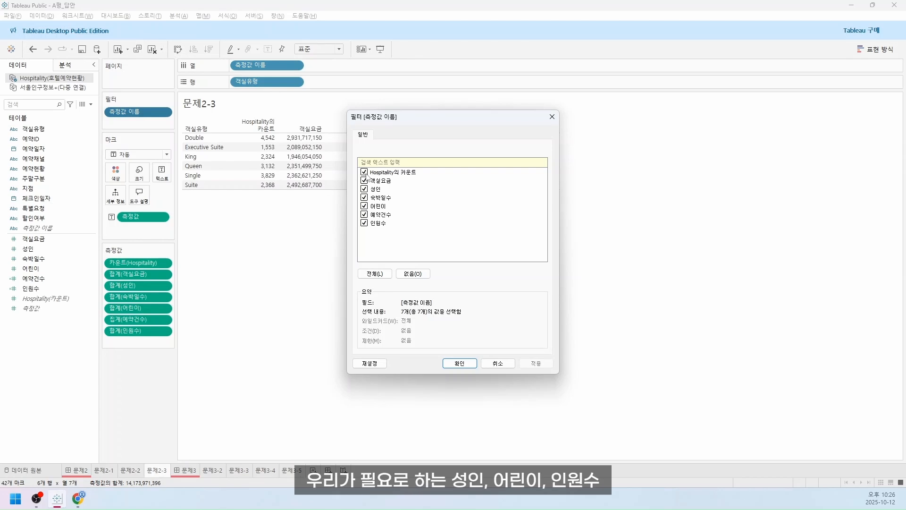
click(364, 172)
click(364, 180)
click(364, 198)
click(364, 215)
click(460, 363)
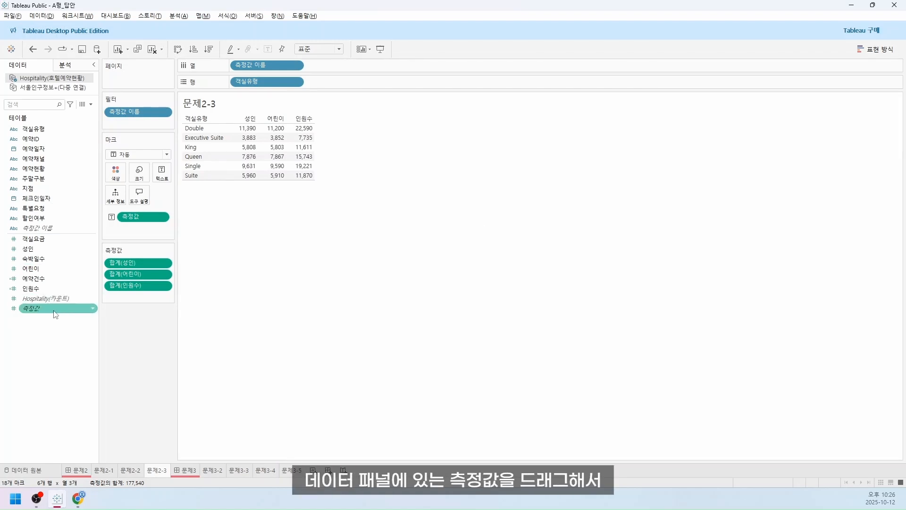
Step: Colour the table by 측정값 with separate legends (별도의 범례 사용) and change the mark type to 사각형
mouse_move(55, 314)
mouse_down()
mouse_move(87, 347)
mouse_move(126, 293)
mouse_move(119, 175)
mouse_up()
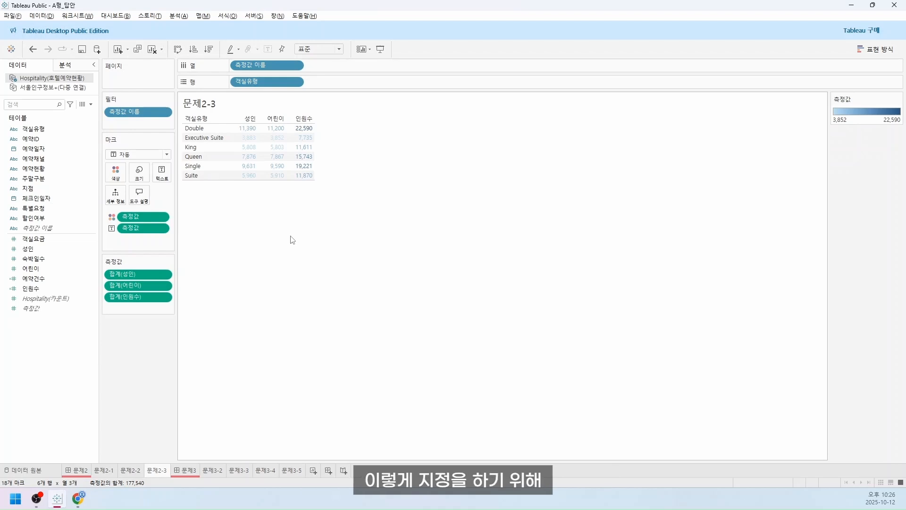
right_click(154, 220)
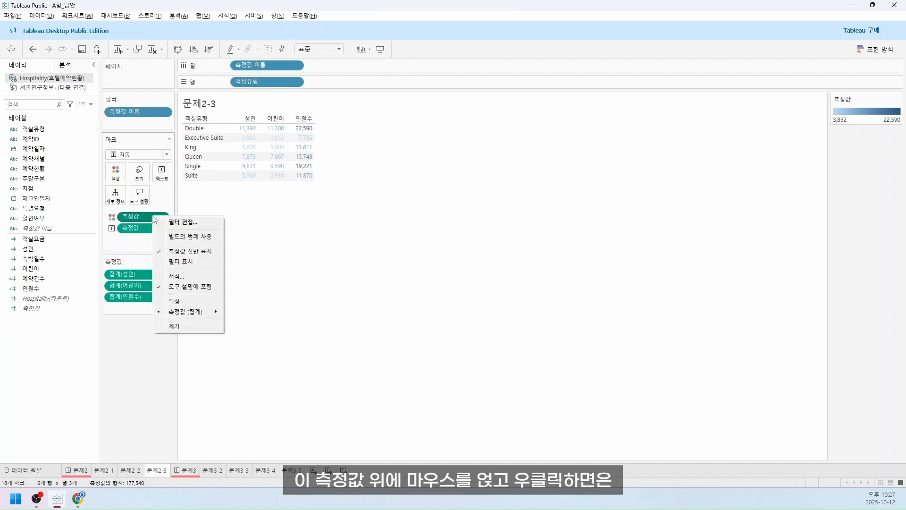
click(198, 240)
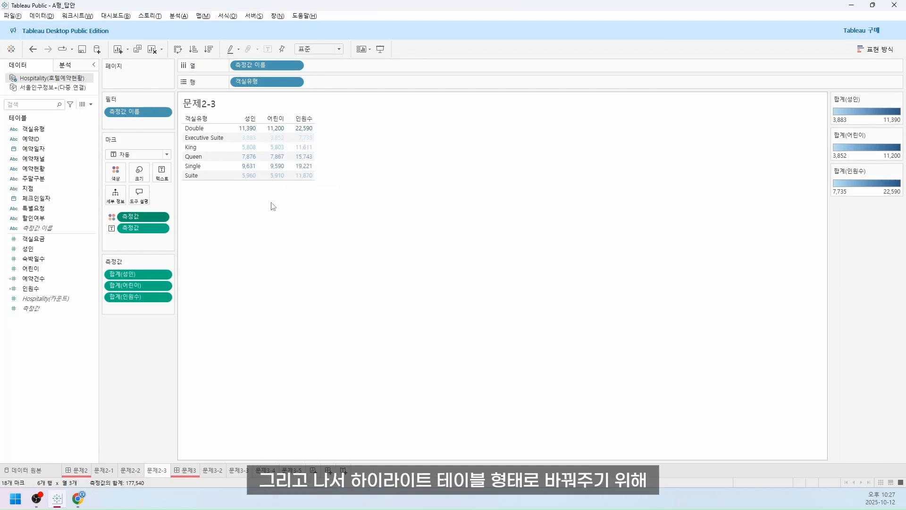
click(141, 156)
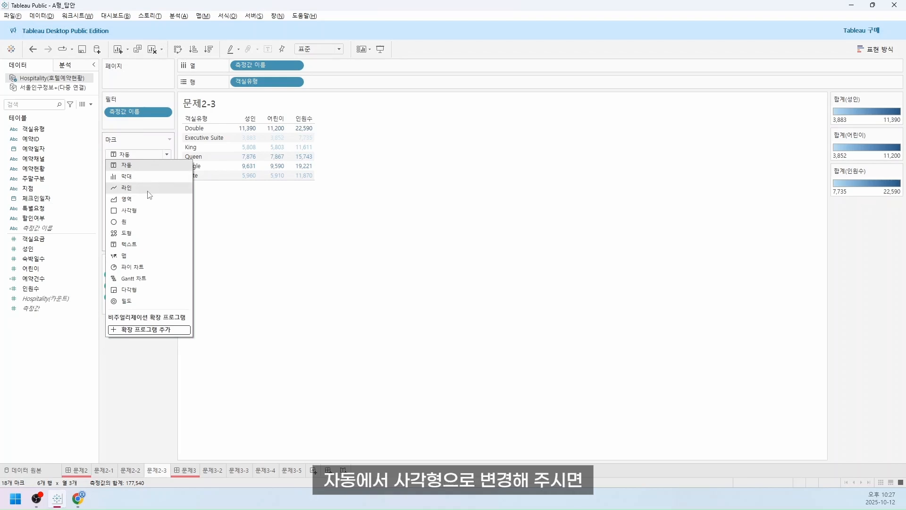
click(152, 211)
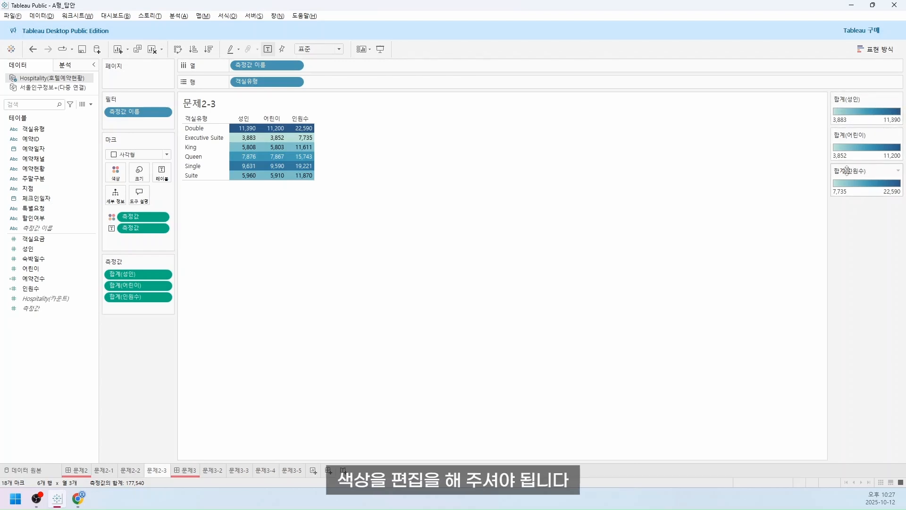
Step: Set the colour palette of the 합계(성인) legend to 파란색
click(898, 99)
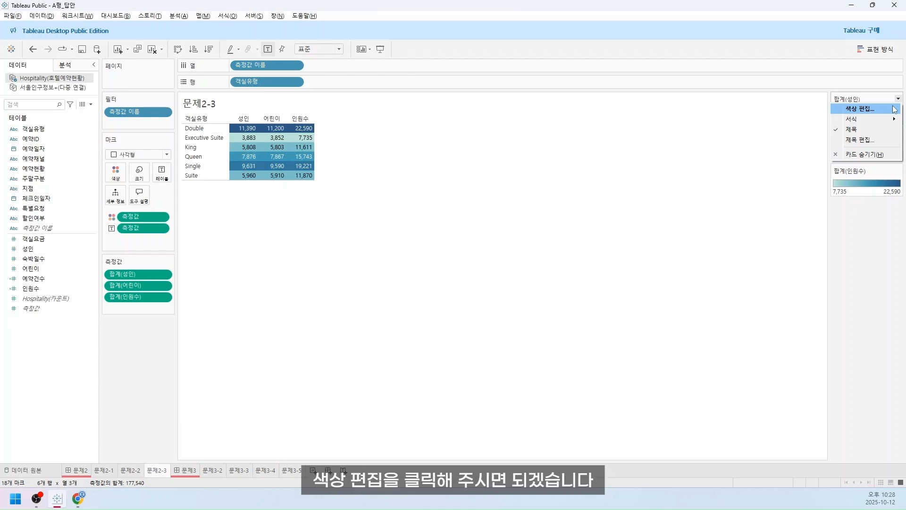
click(896, 109)
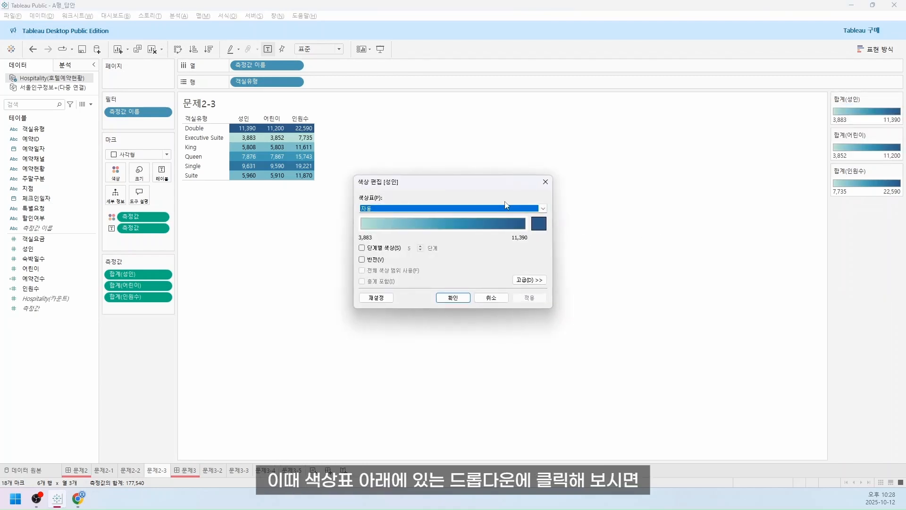
click(459, 209)
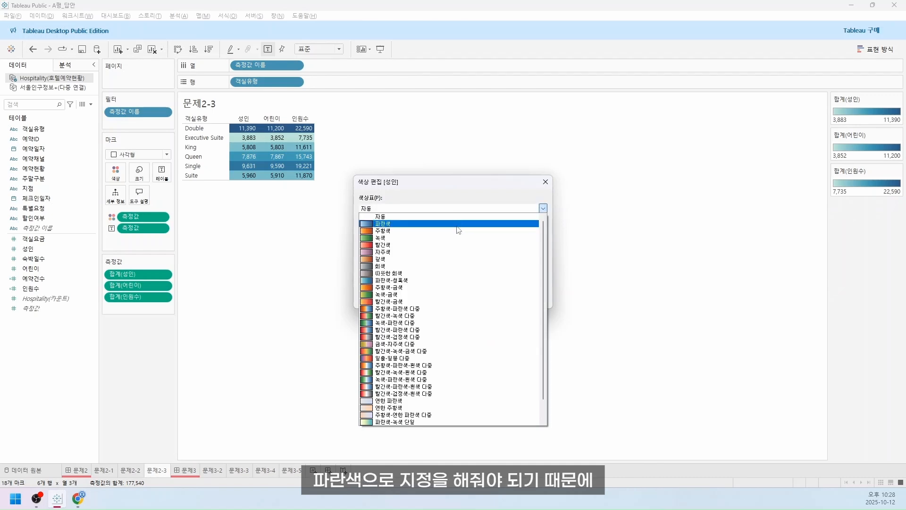
click(458, 224)
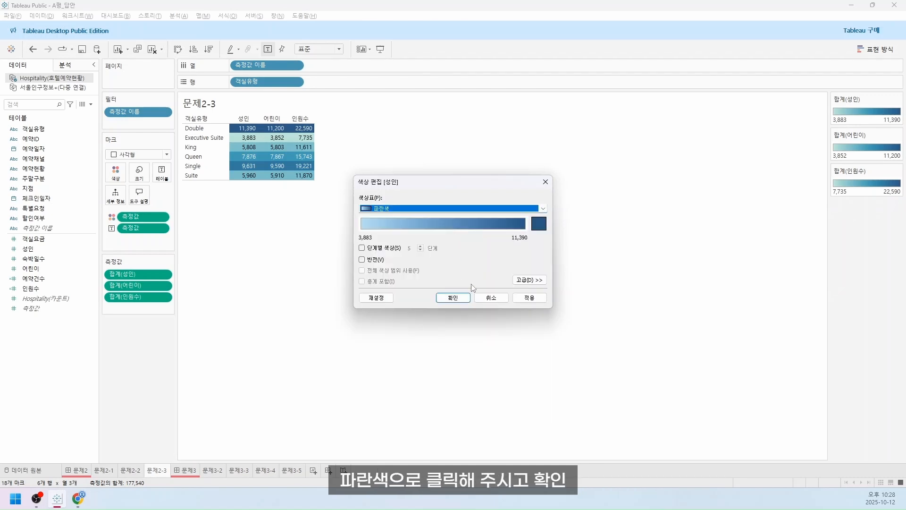
click(454, 298)
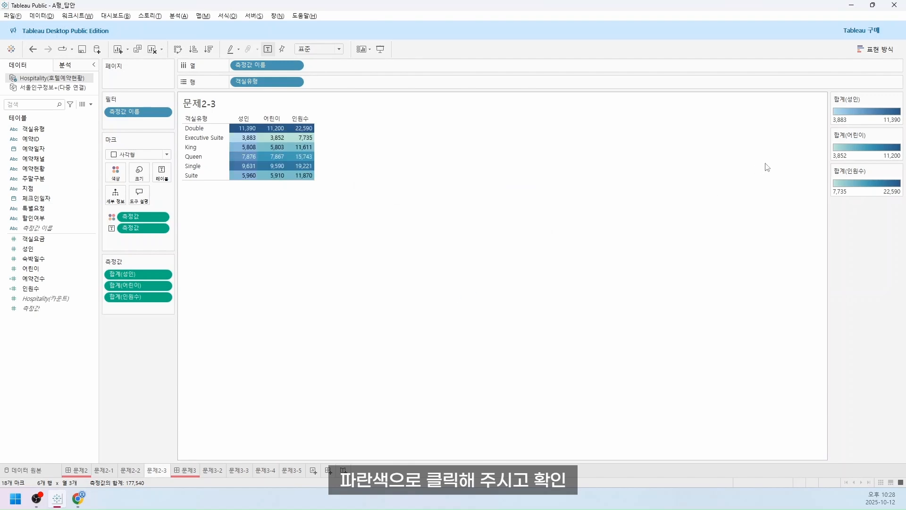
Step: Set the colour palette of the 합계(어린이) legend to 녹색
click(899, 136)
click(863, 144)
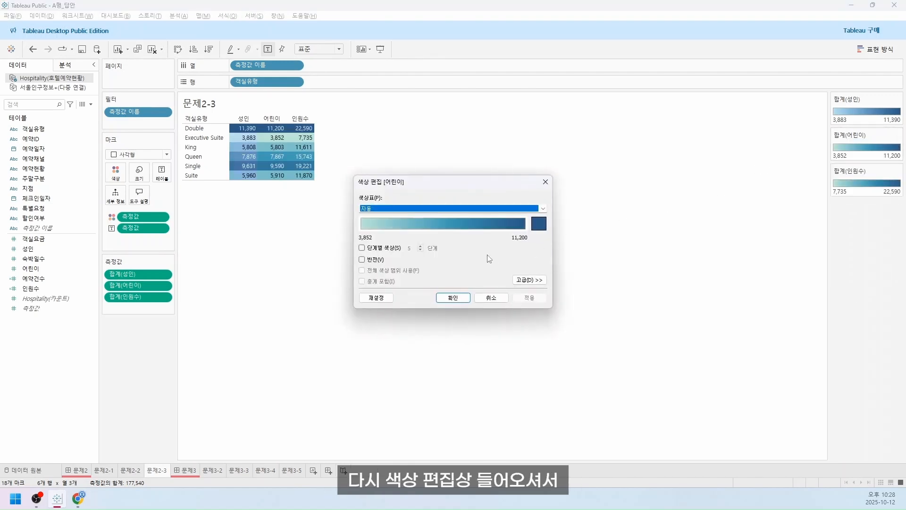
click(452, 210)
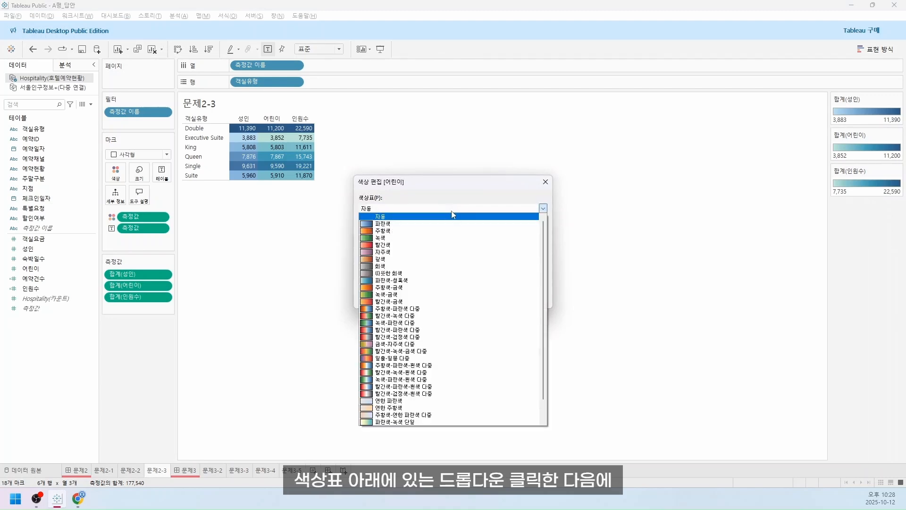
click(455, 237)
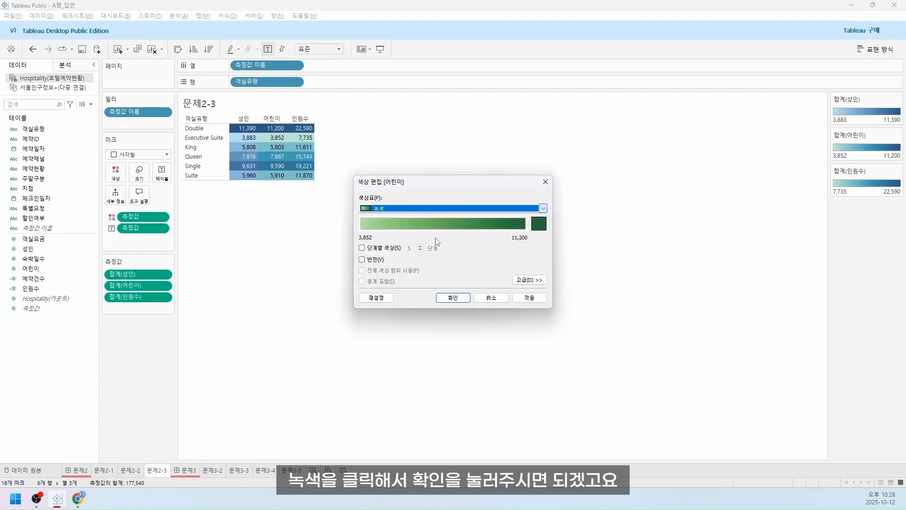
click(454, 298)
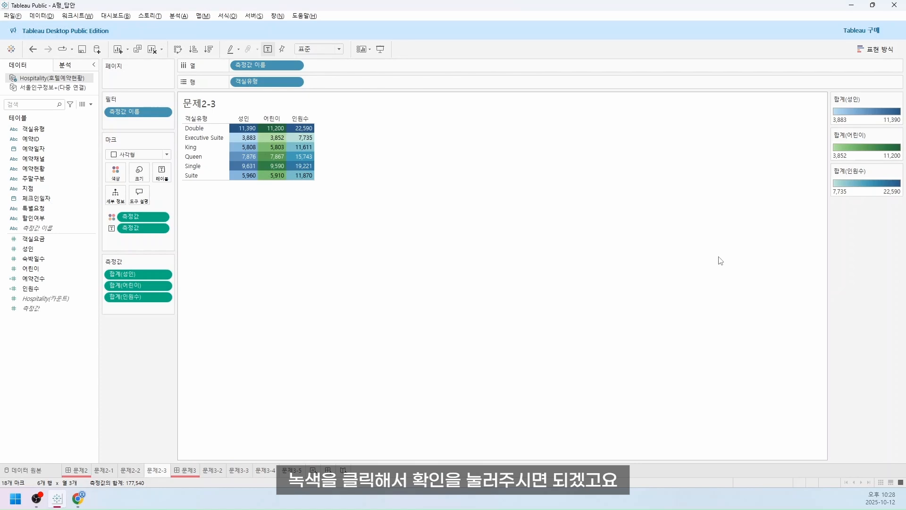
Step: Set the colour palette of the 합계(인원수) legend to 자주색
click(899, 170)
click(896, 179)
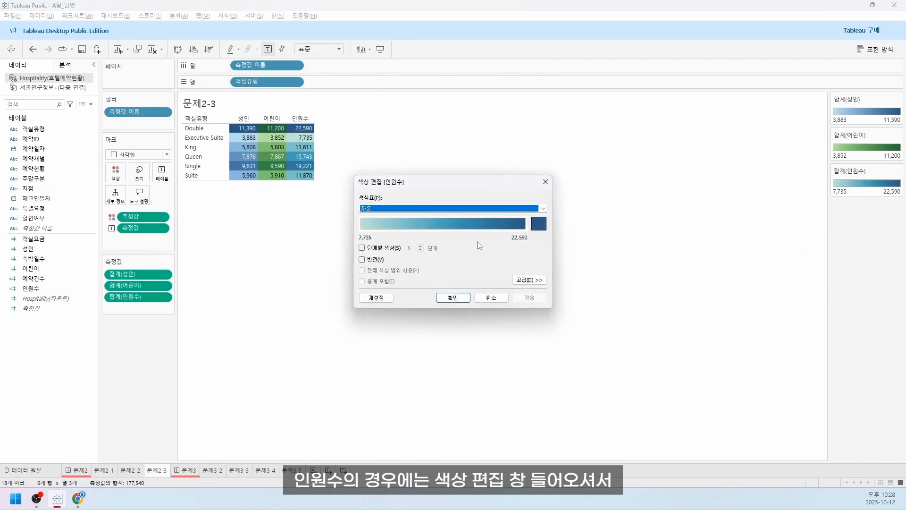
click(472, 209)
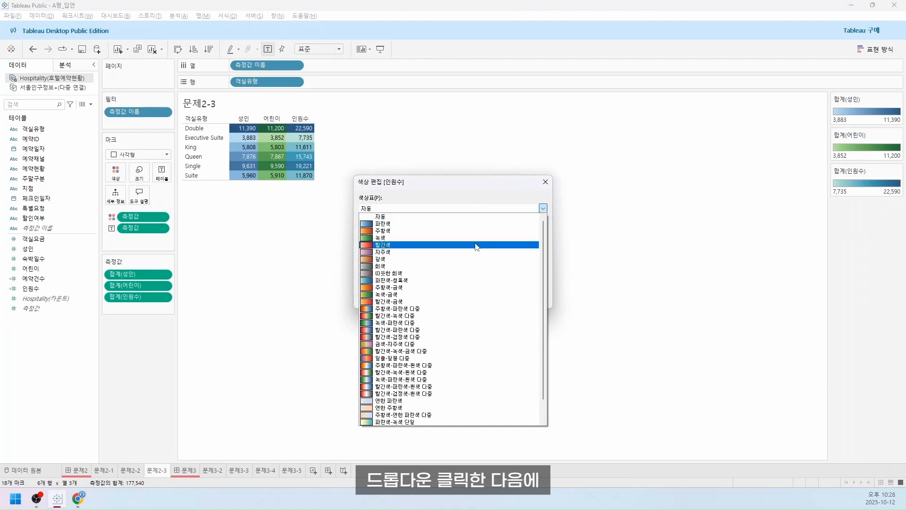
click(435, 252)
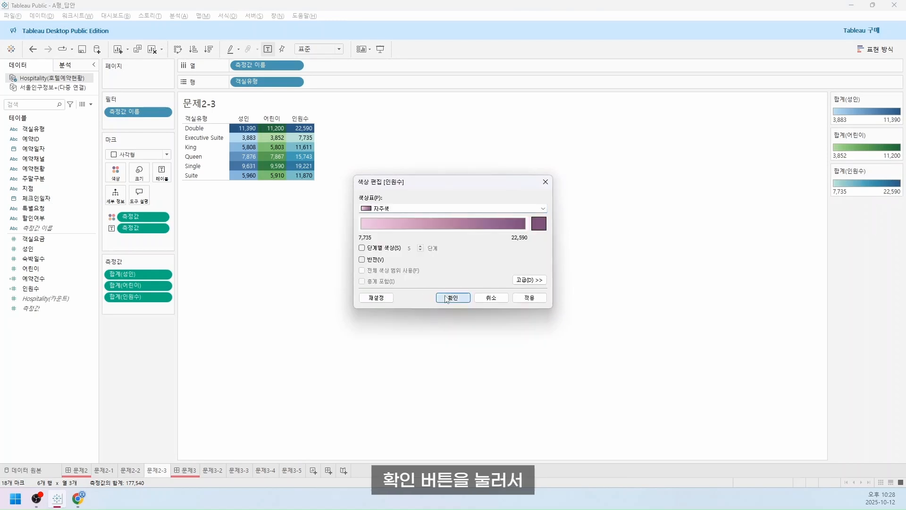
click(447, 299)
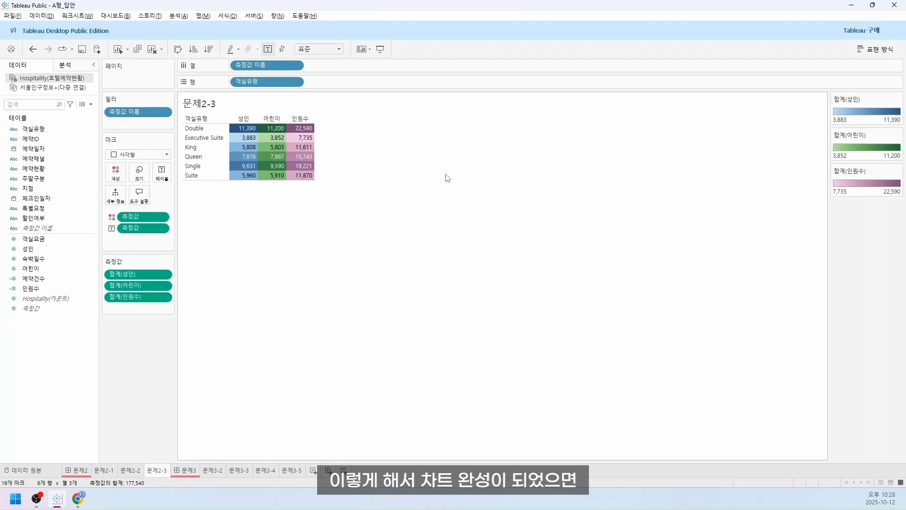
Step: Set the fit of the 문제2-3 sheet to 전체 보기
click(323, 49)
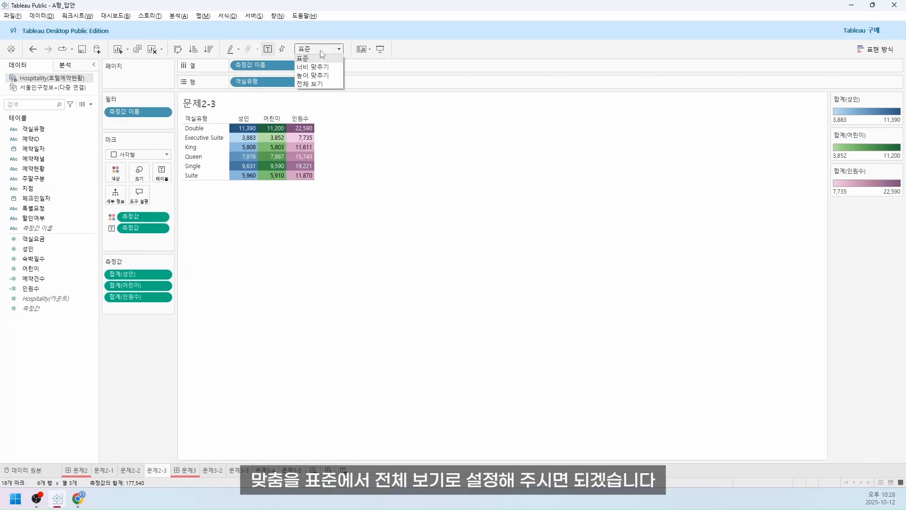
click(317, 84)
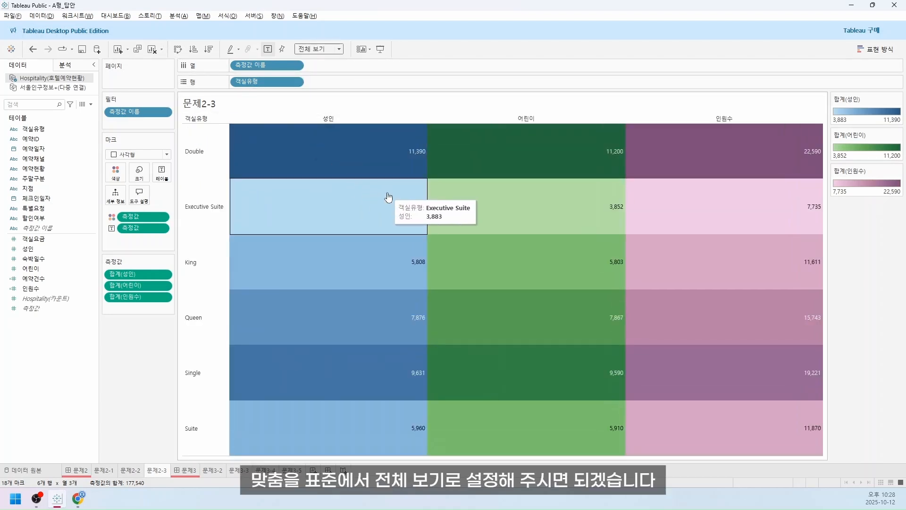